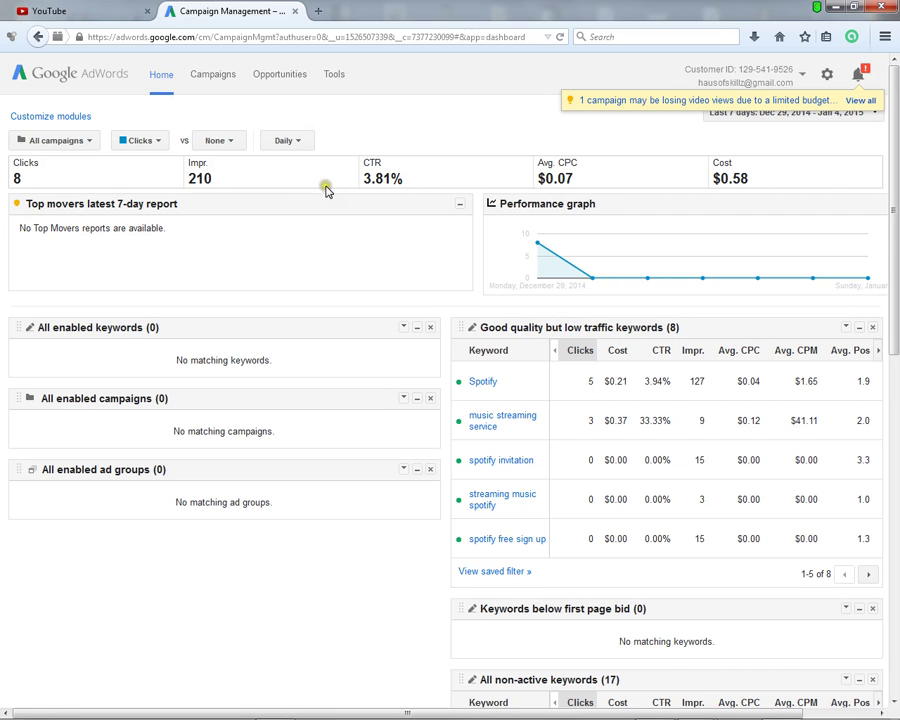
- Go to the campaigns area and start a new standard Search Network with Display Select campaign
scroll(428, 263, down, 2)
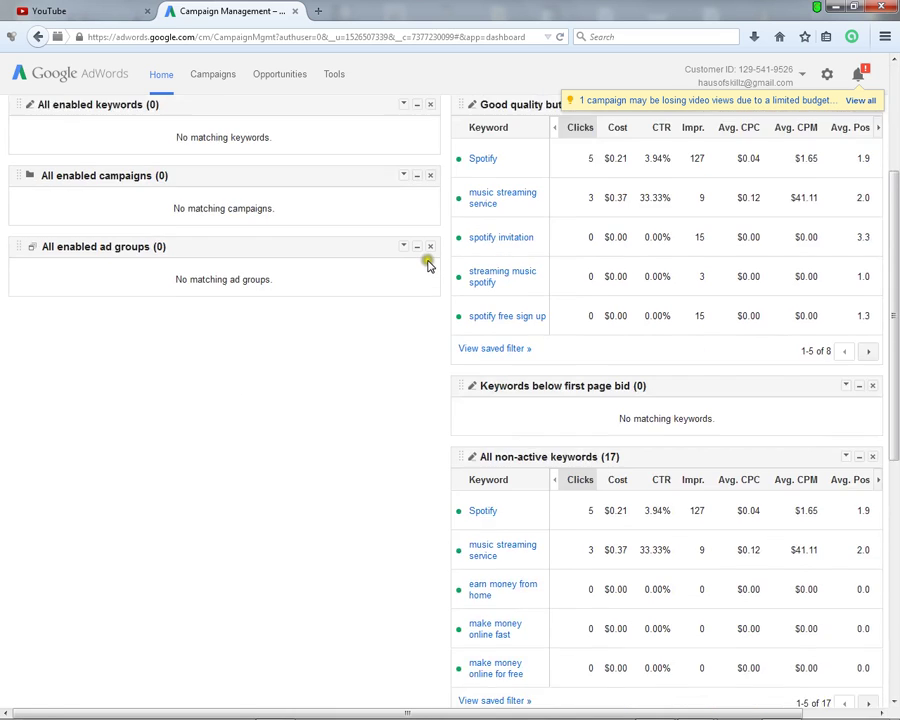
scroll(428, 263, up, 2)
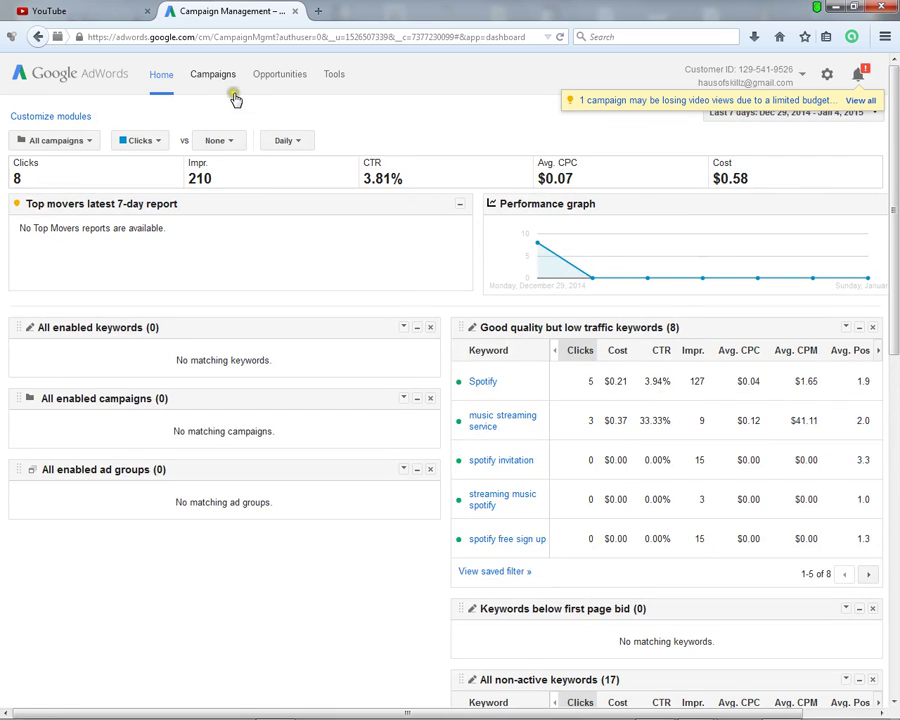
click(112, 9)
click(208, 9)
click(214, 75)
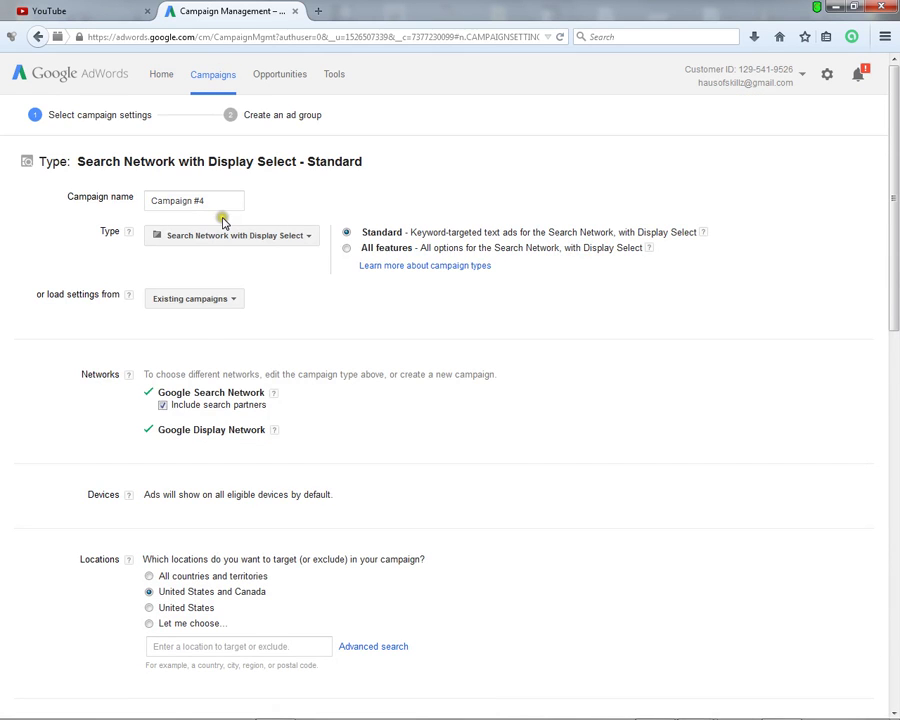
- Name the new campaign tunecore
scroll(223, 220, down, 3)
scroll(228, 208, up, 3)
drag(231, 194, 10, 195)
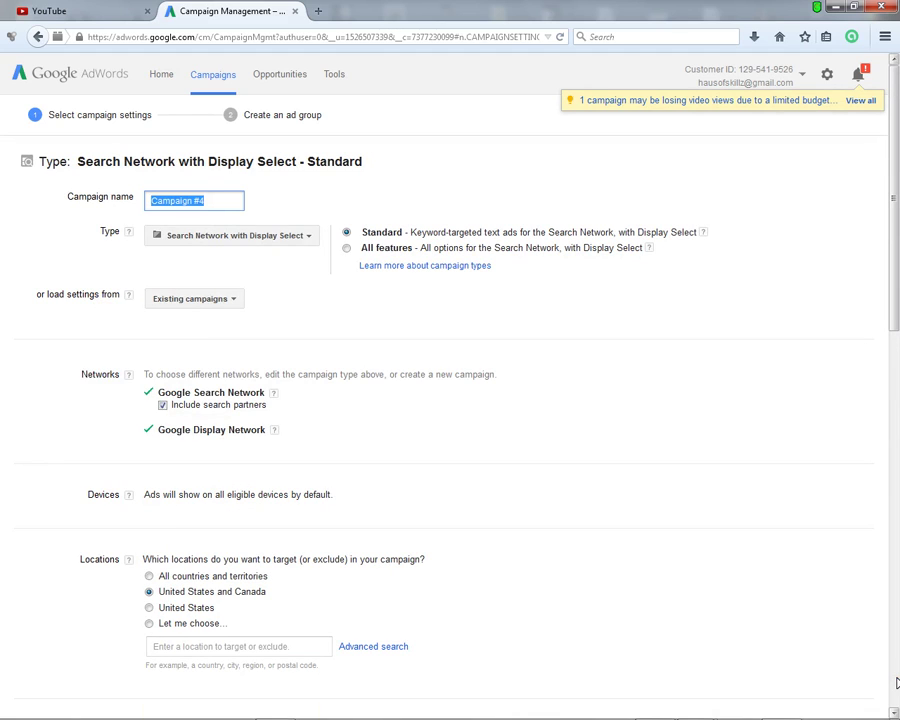
text(tunecore)
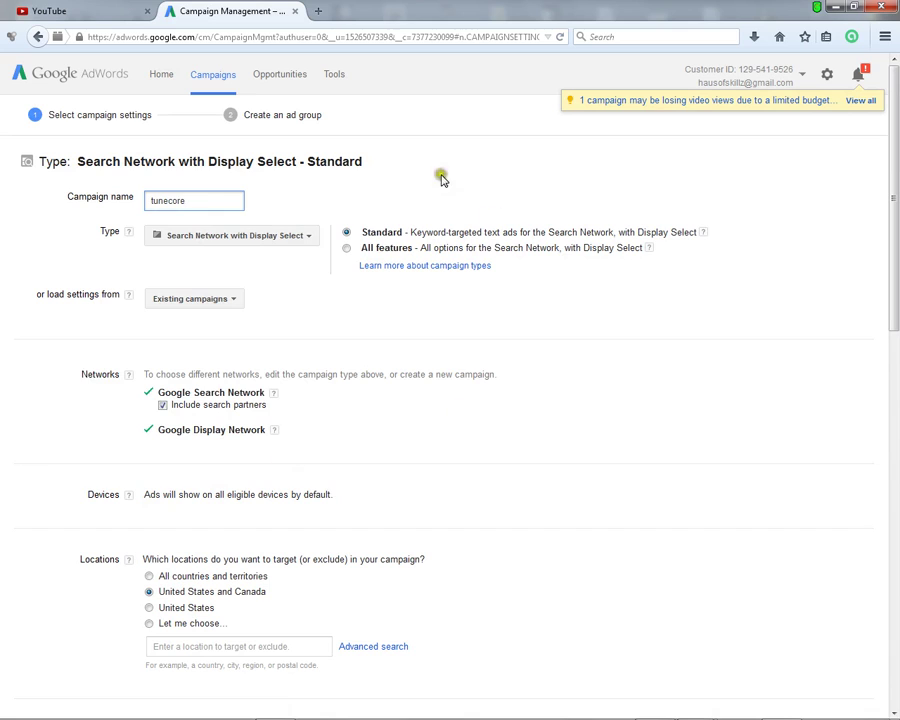
- Select Search Network with Display Select as the campaign type, accept losing the page changes, and check the existing campaigns available for loading settings
click(255, 238)
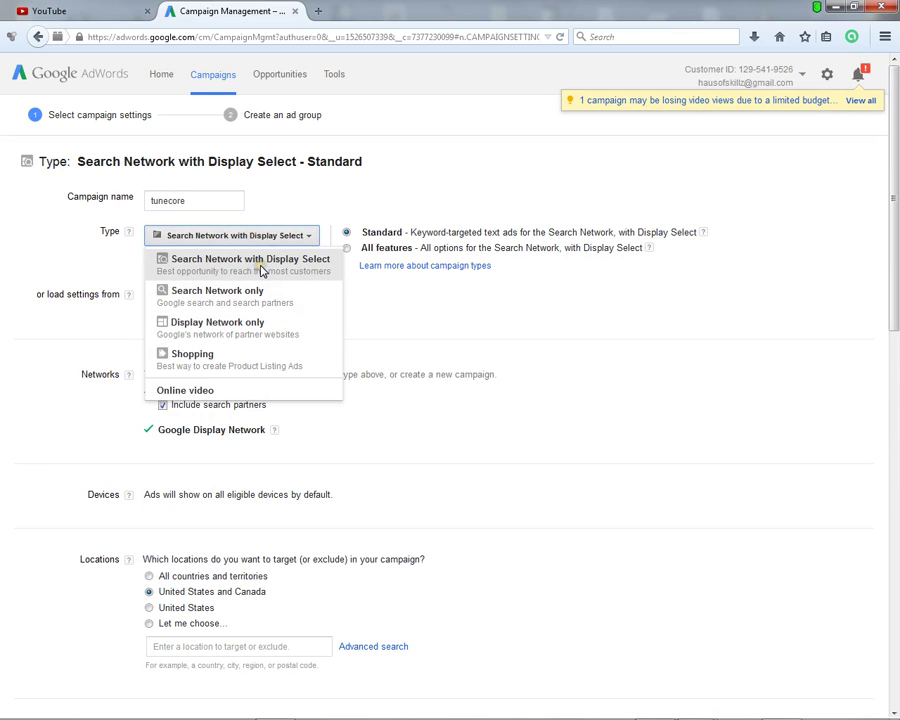
click(241, 263)
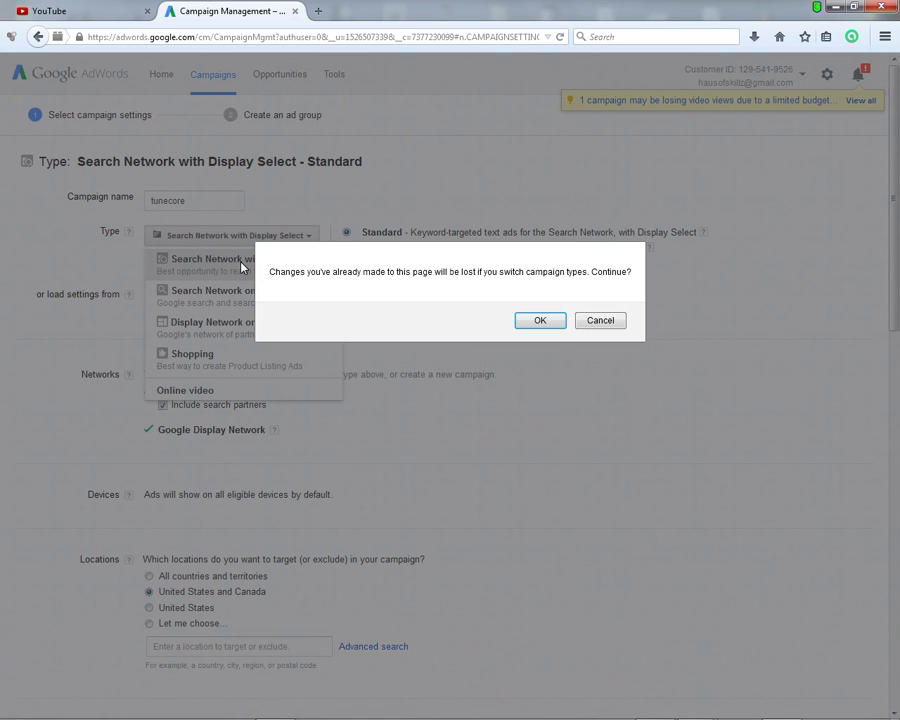
click(550, 323)
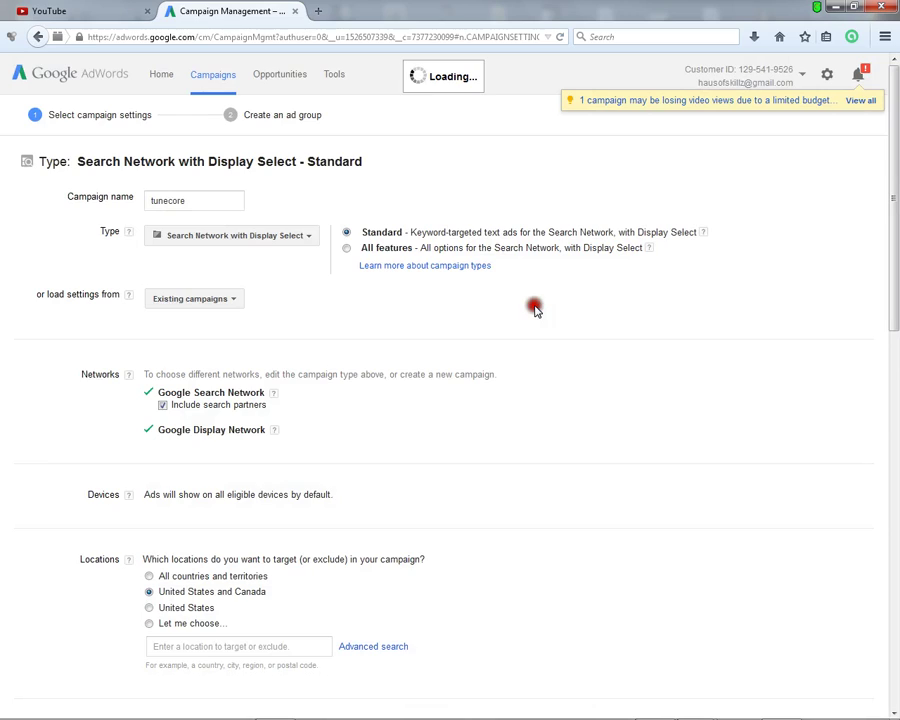
click(216, 302)
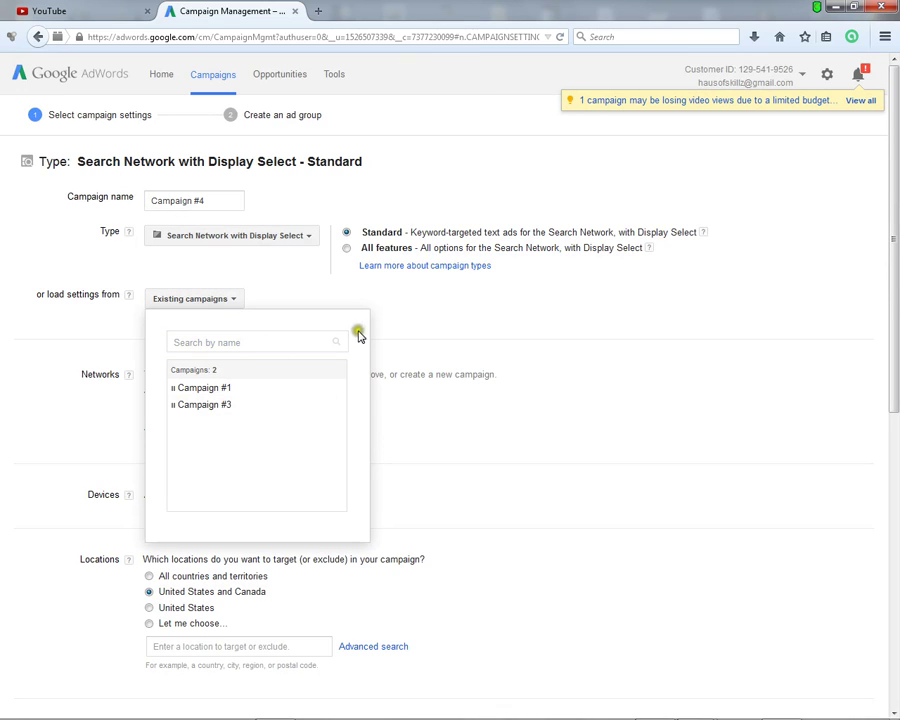
click(451, 320)
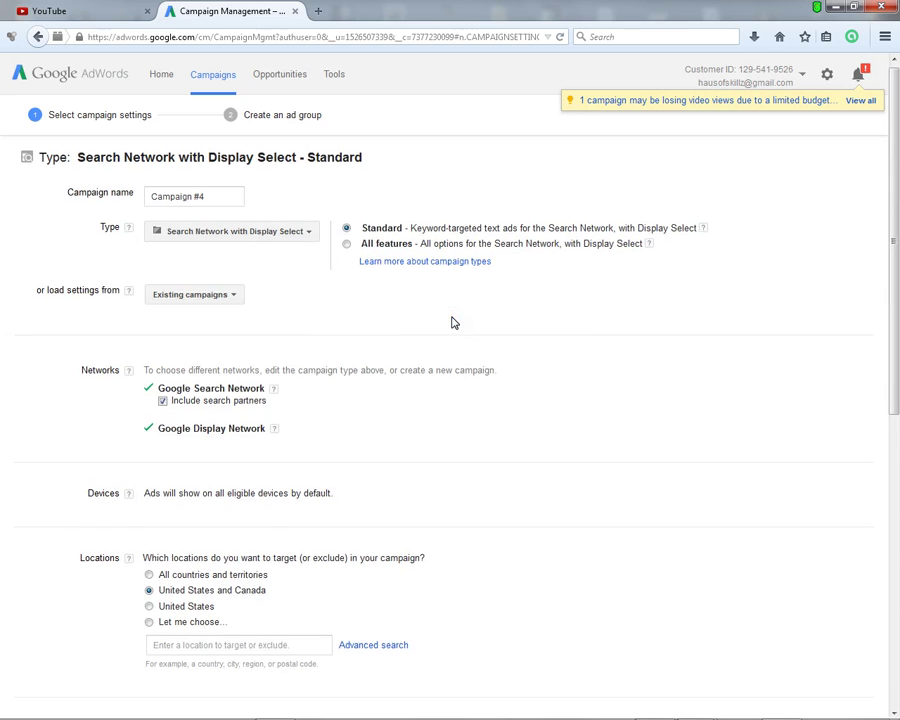
- Set the campaign's target locations to all countries and territories
scroll(452, 321, down, 3)
scroll(436, 318, up, 3)
scroll(428, 314, down, 4)
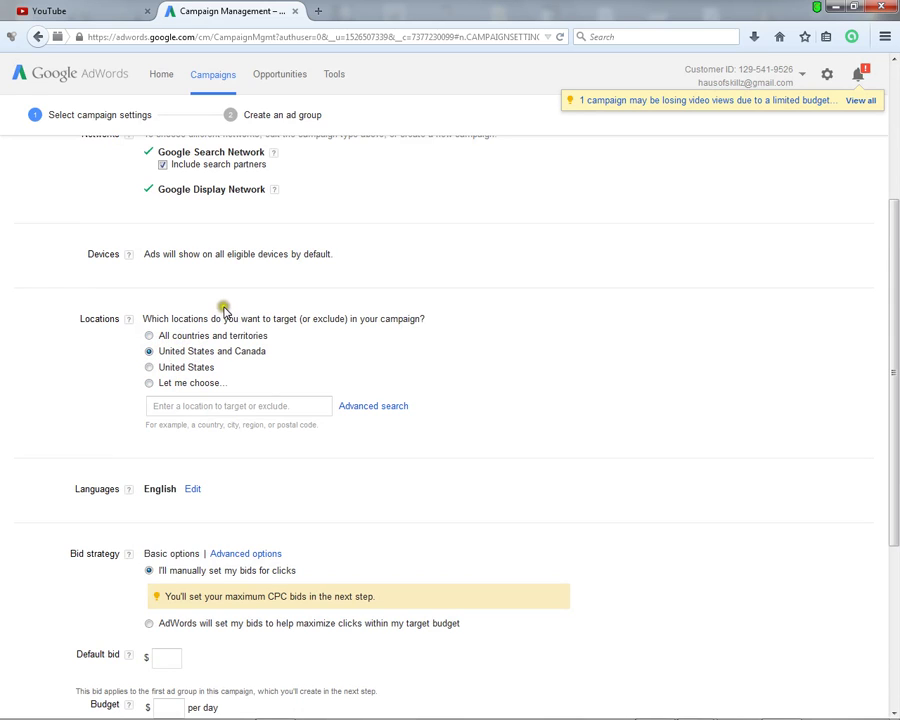
mouse_move(192, 712)
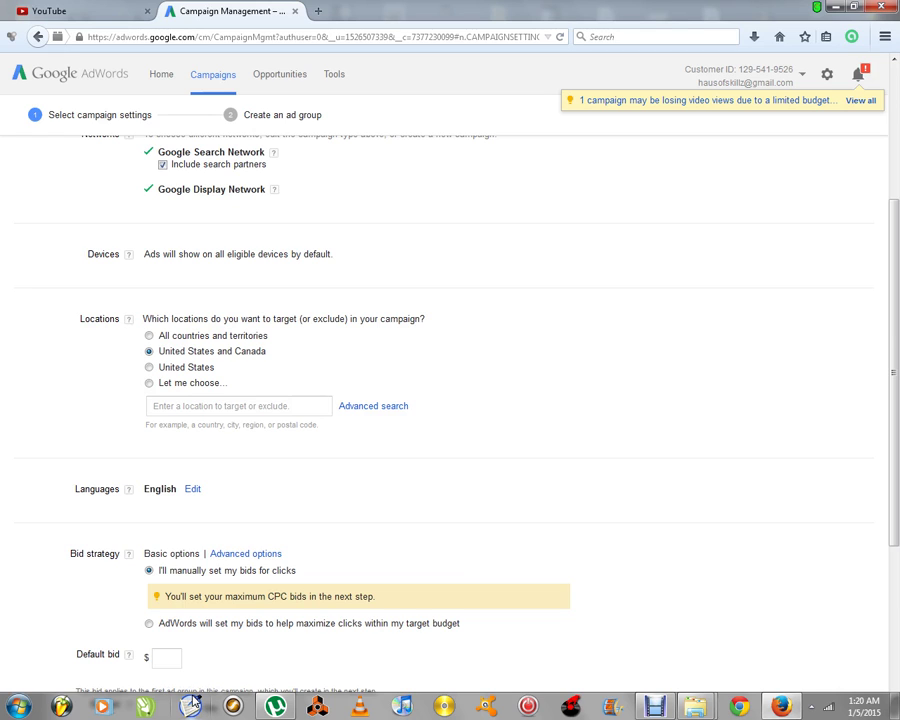
click(297, 406)
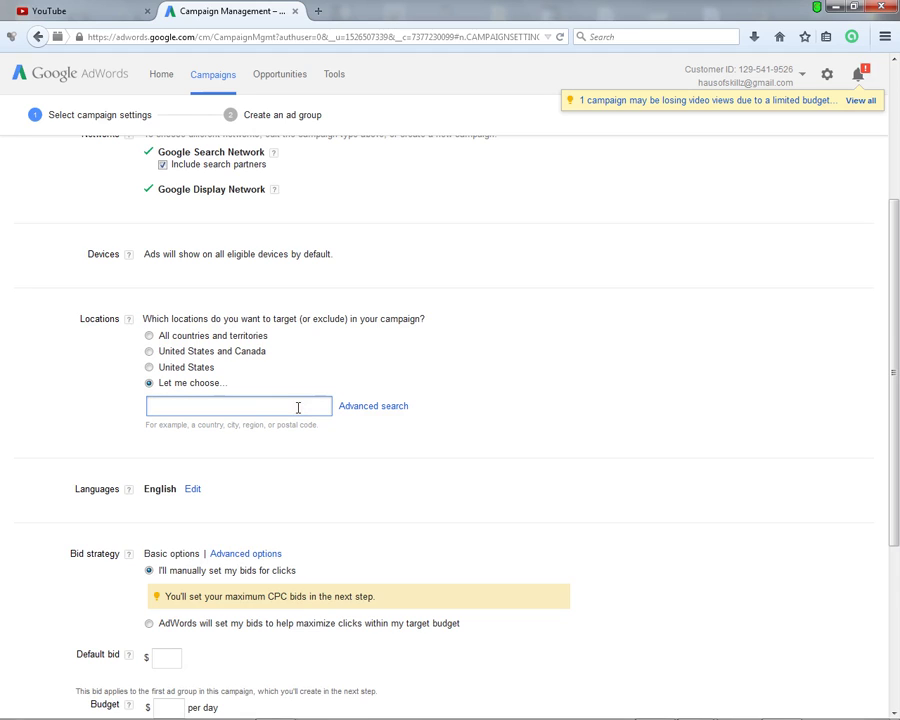
click(166, 355)
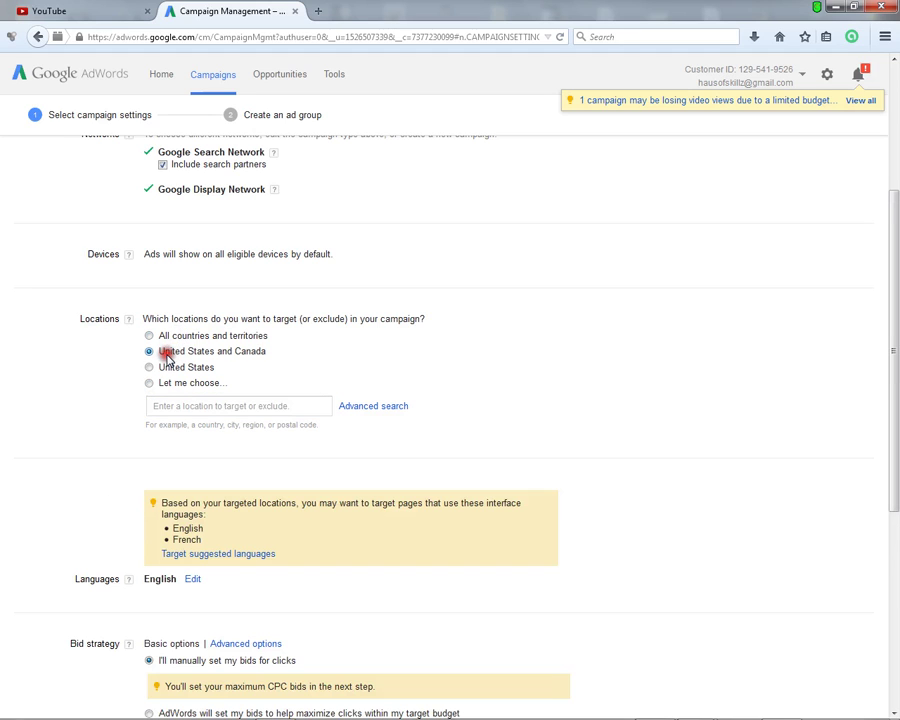
click(247, 338)
- Set the default bid to $0.25 and the budget to $0.30 per day, and save the campaign settings
scroll(286, 316, down, 2)
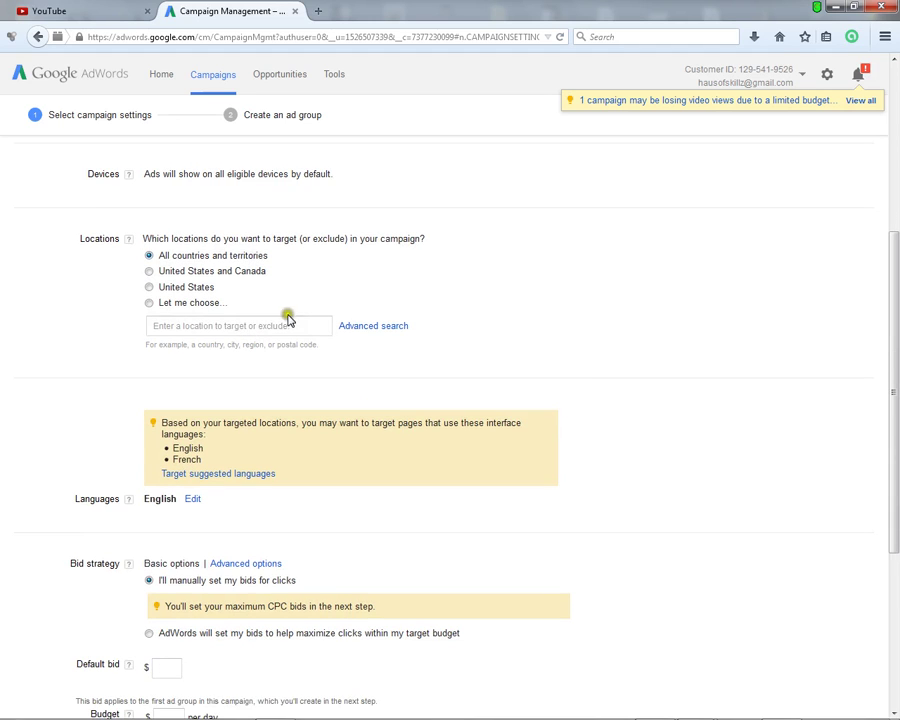
scroll(294, 312, down, 3)
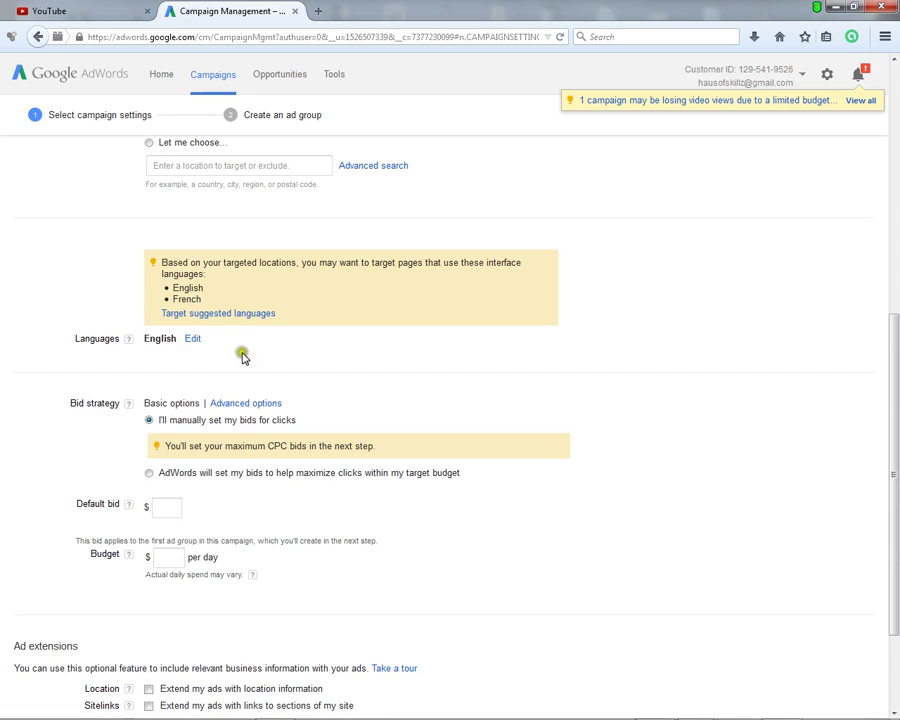
scroll(241, 375, down, 1)
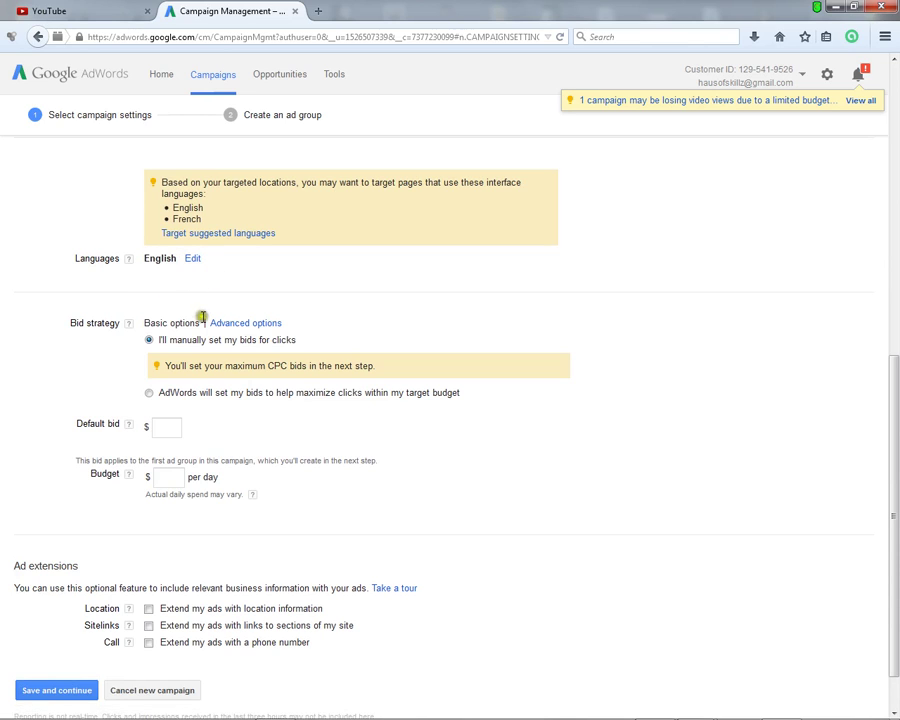
scroll(201, 335, down, 1)
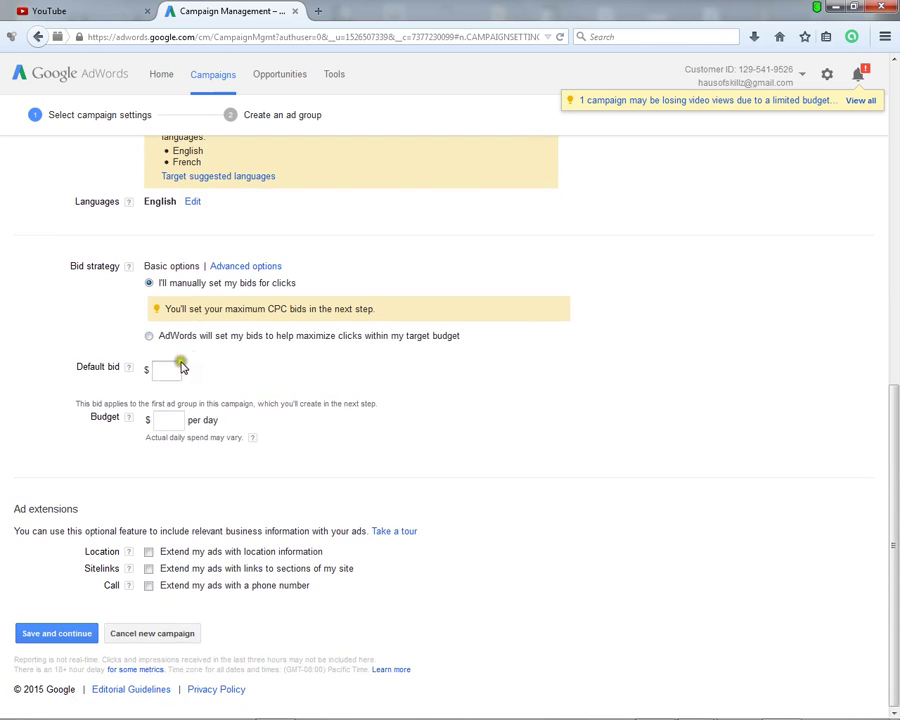
click(169, 372)
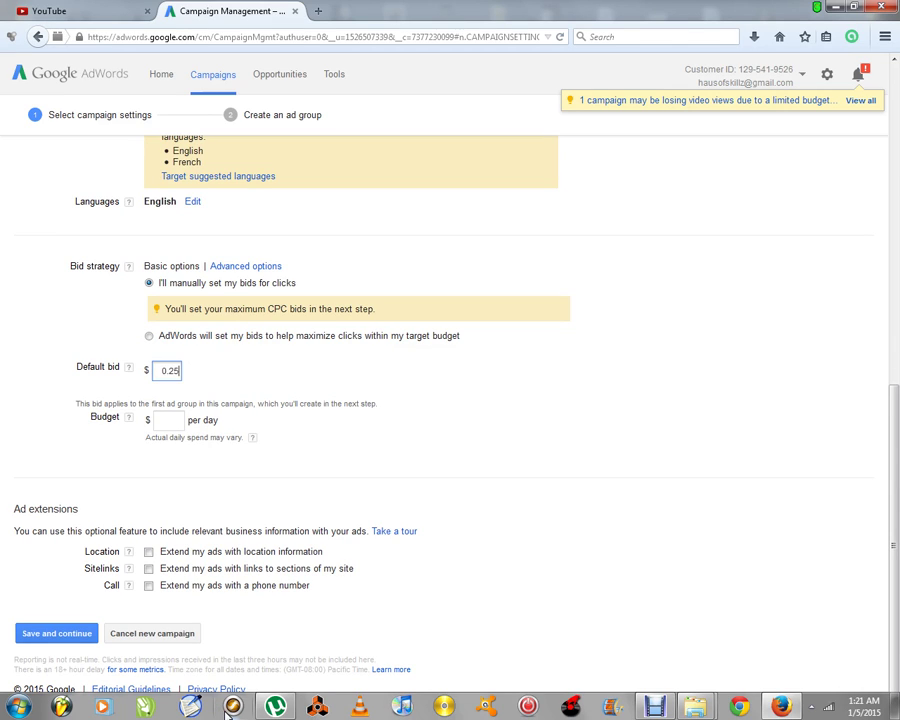
key(Tab)
click(176, 418)
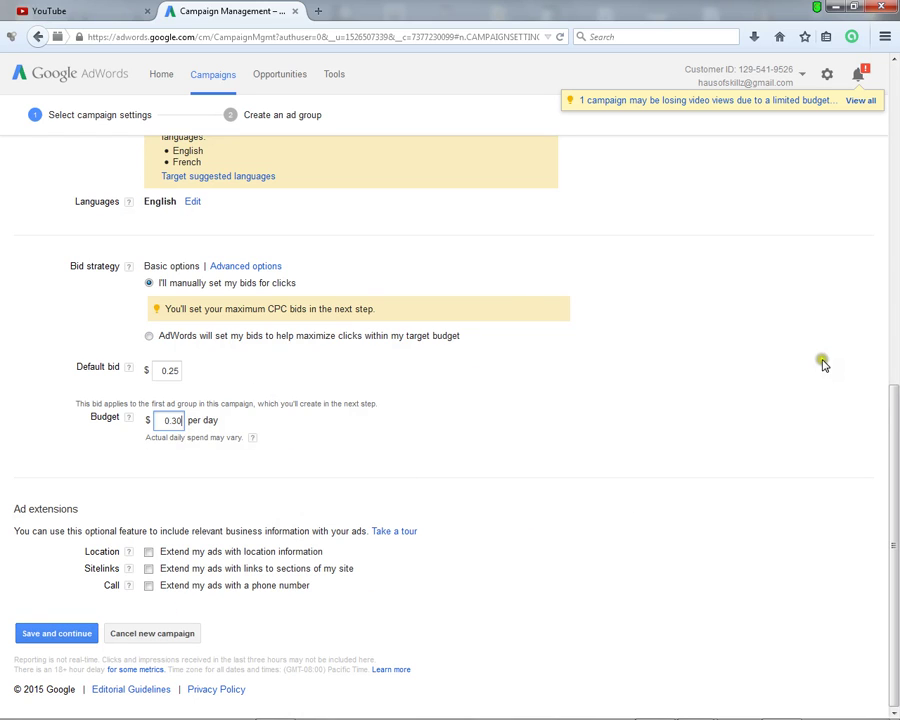
click(60, 638)
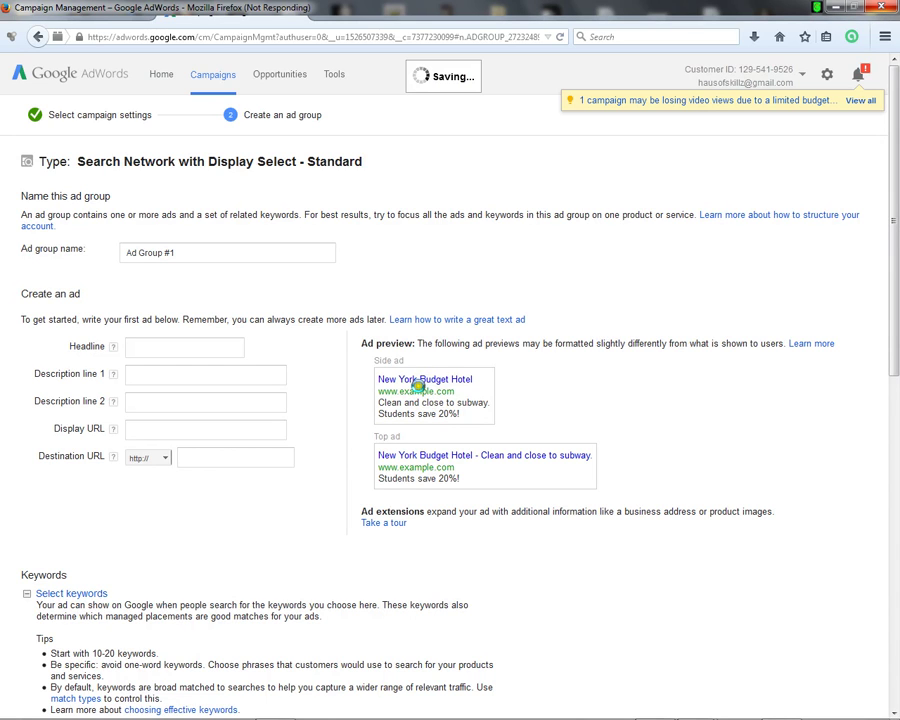
- Enter "Get Your Music Heard" as the headline of the first text ad
scroll(450, 390, down, 1)
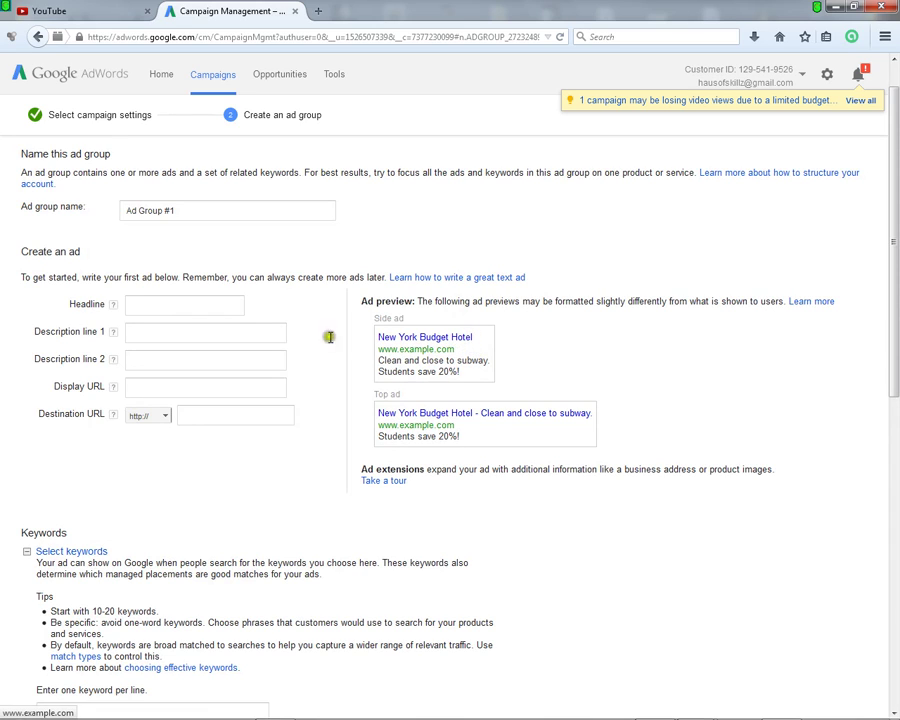
click(209, 303)
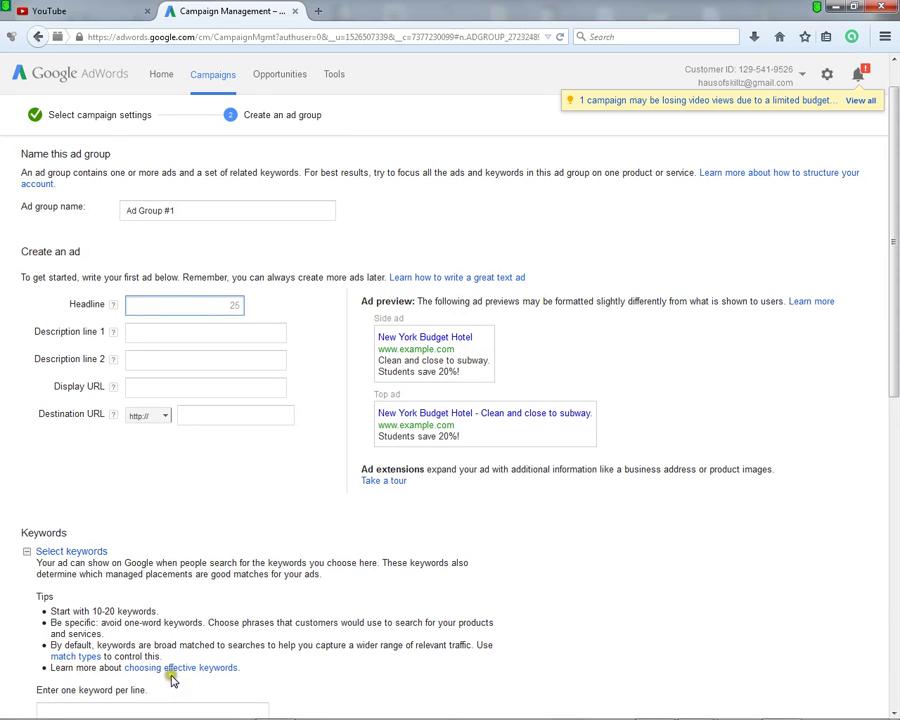
text(Get z)
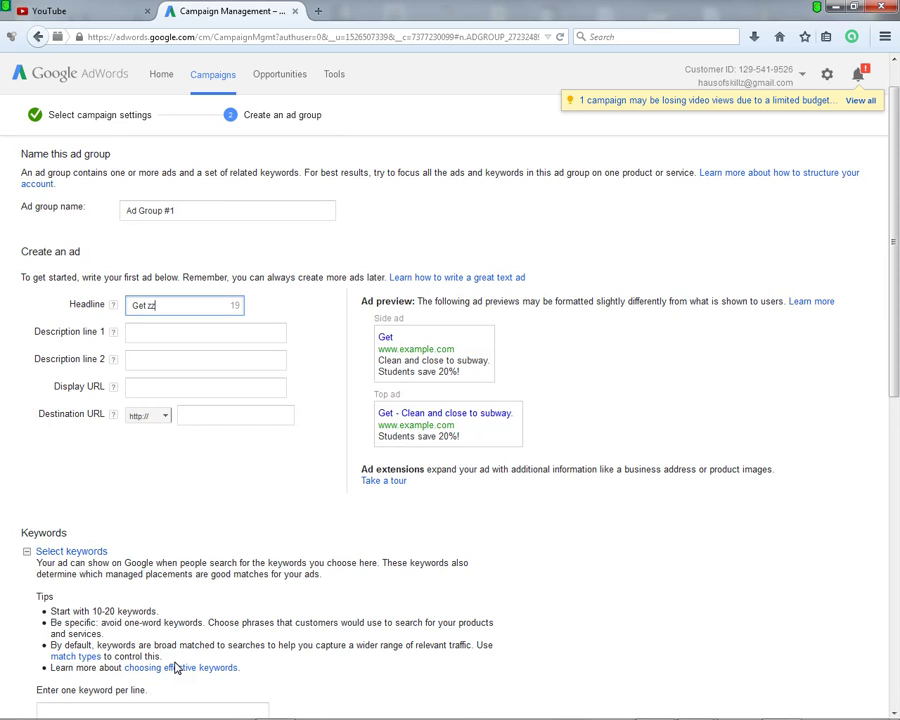
key(BackSpace)
text(You)
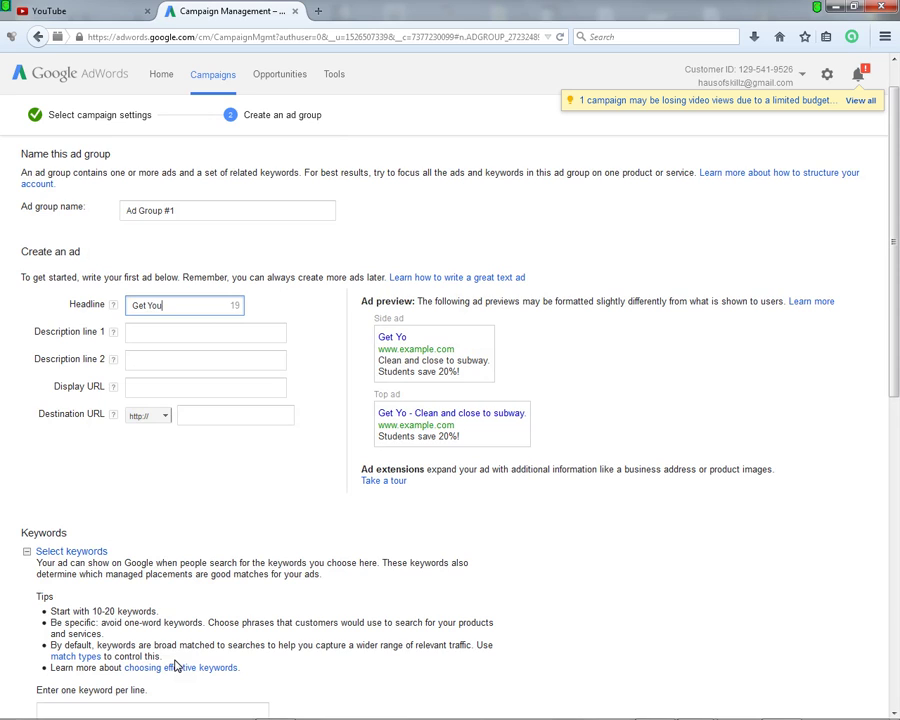
text(r Music)
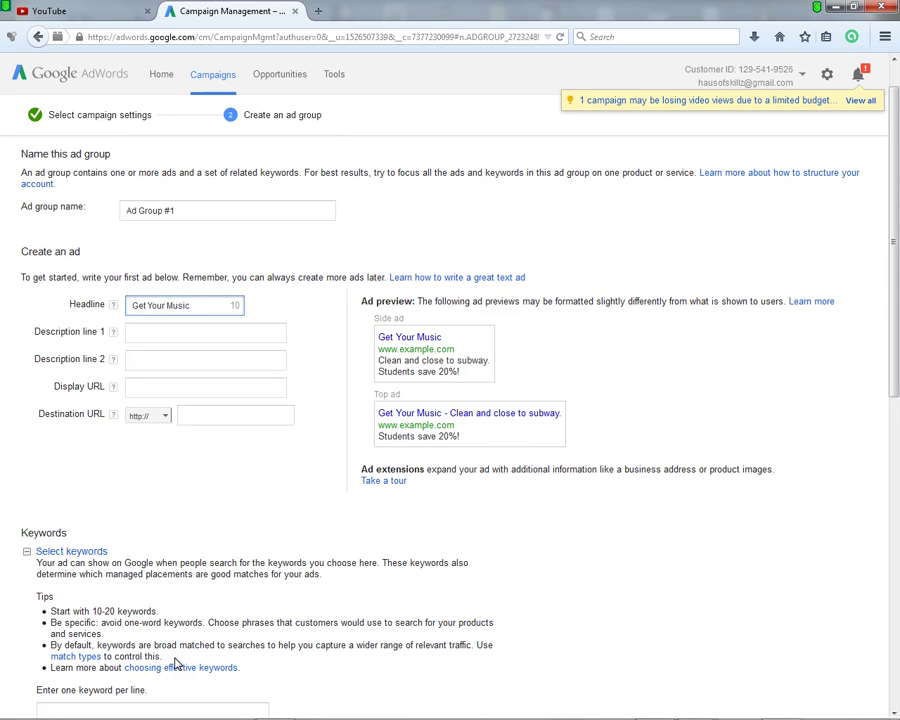
text( Heard)
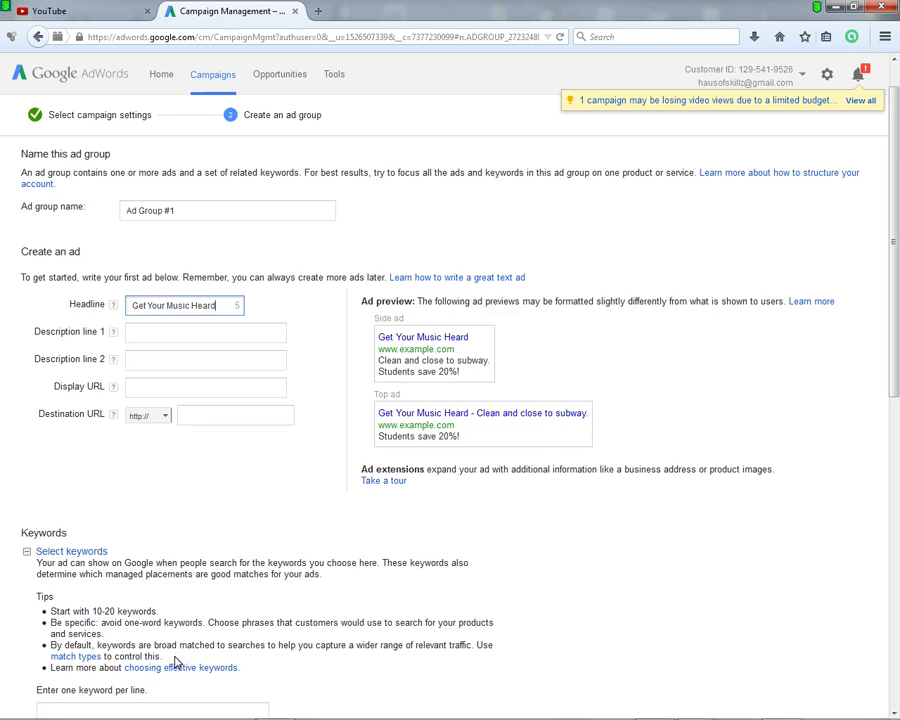
click(181, 336)
click(209, 305)
- Fill in the ad's first description line with "Use Tunecore to get your music"
click(230, 330)
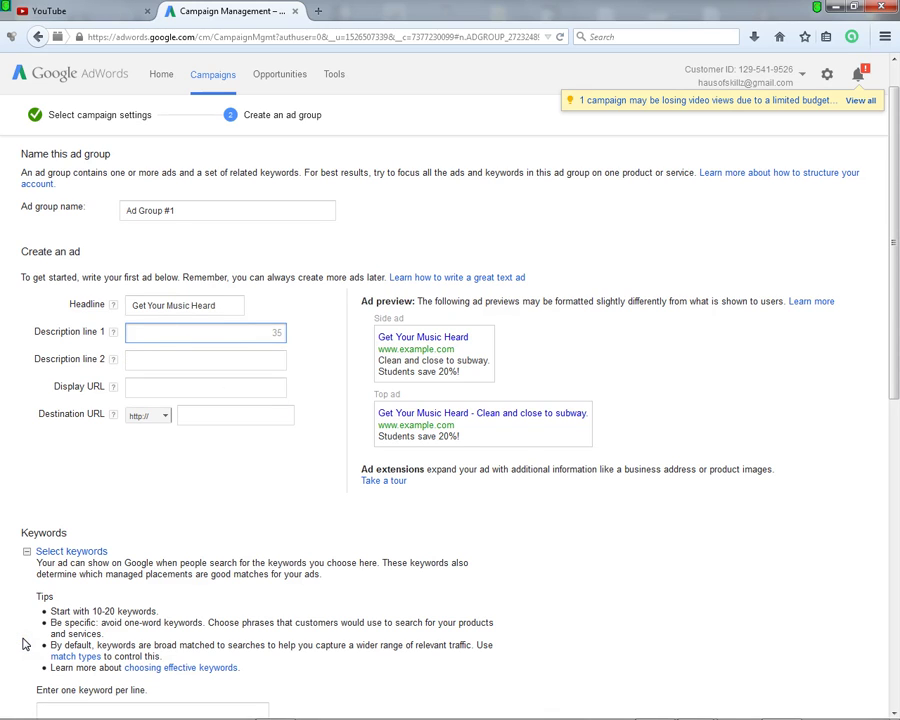
text(Use )
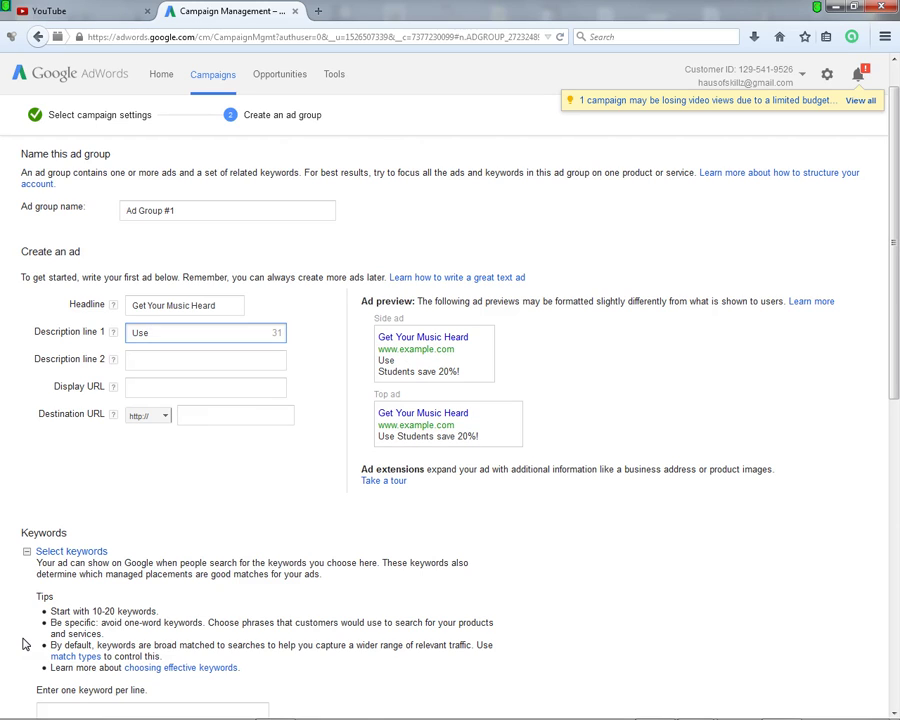
text(Tune)
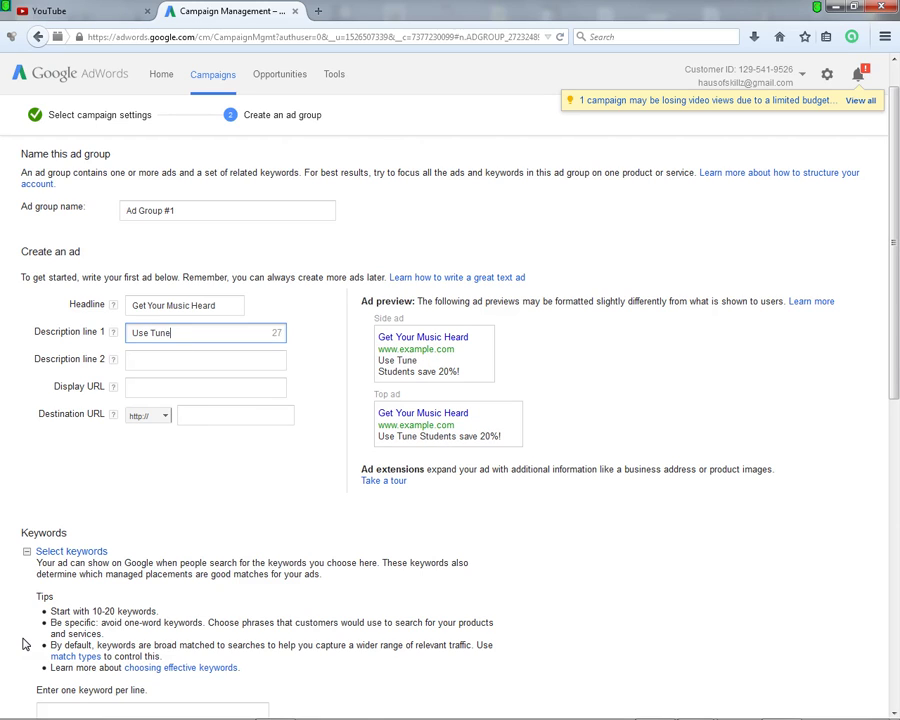
text(core)
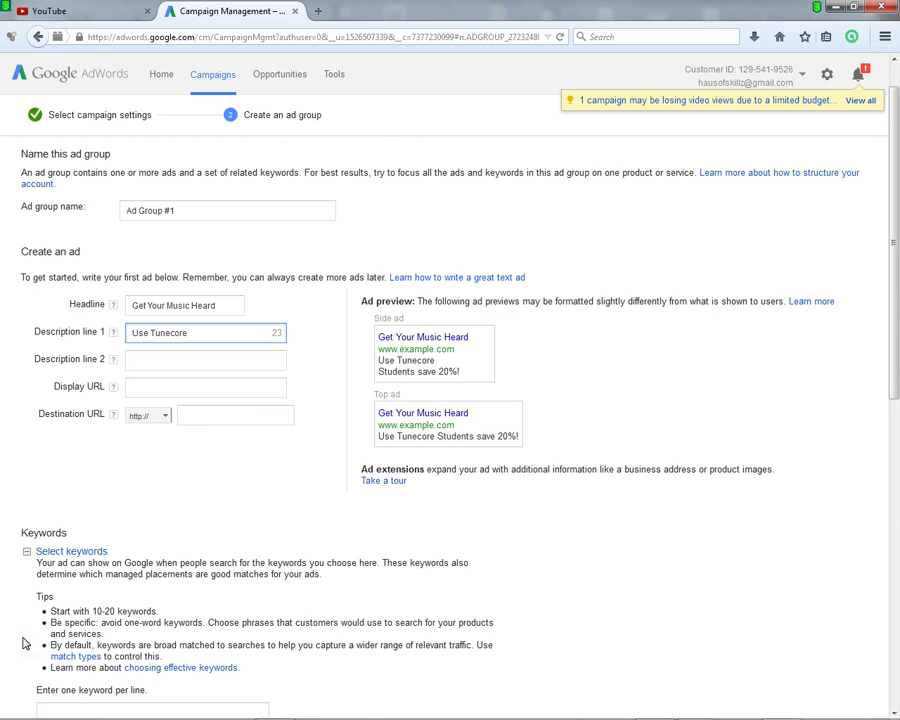
text( to)
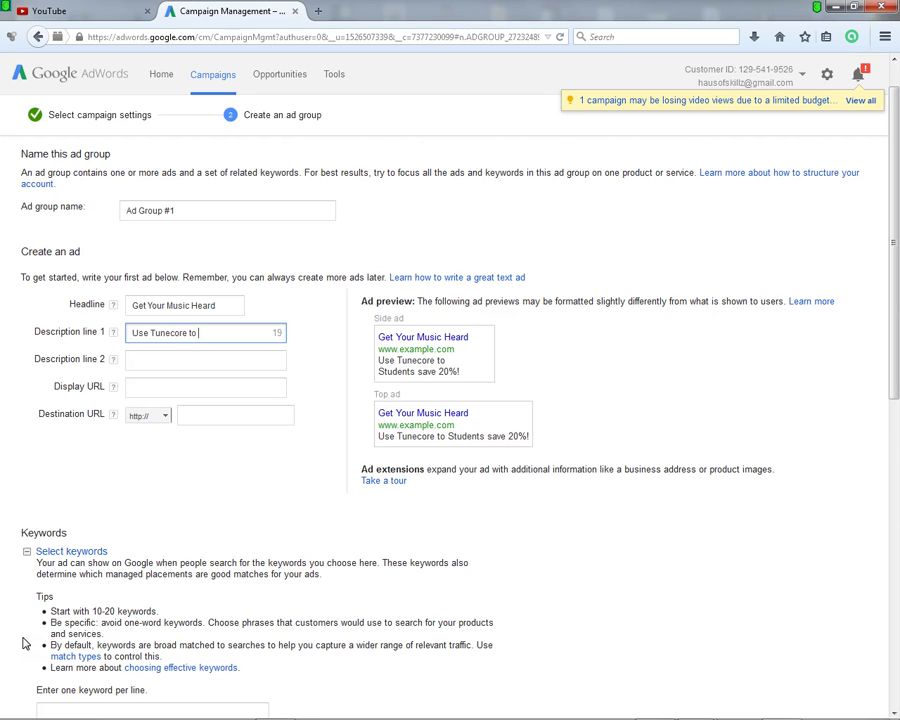
text( get )
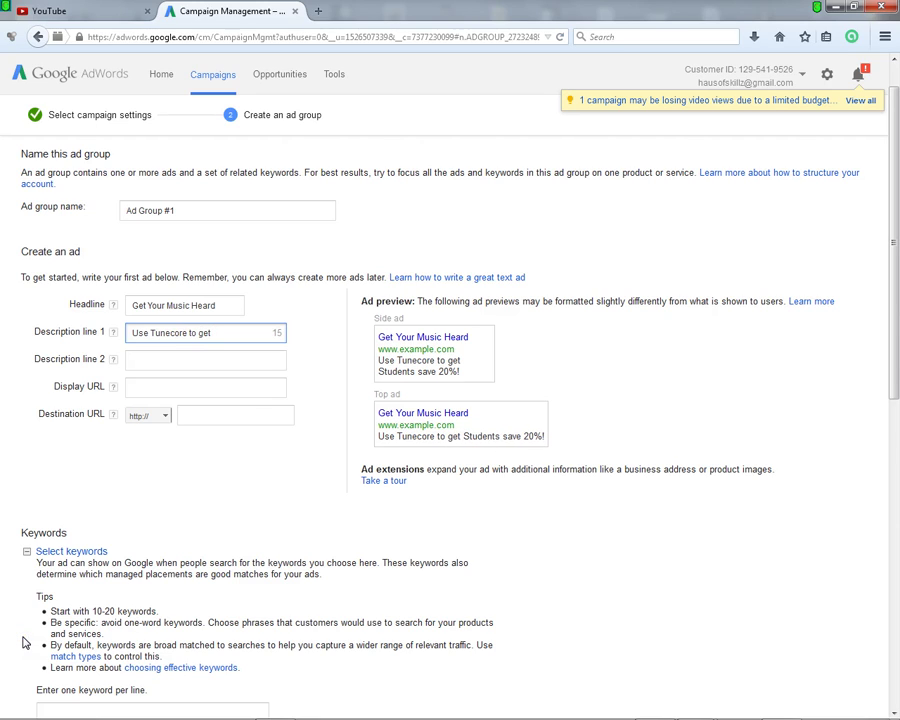
text(your )
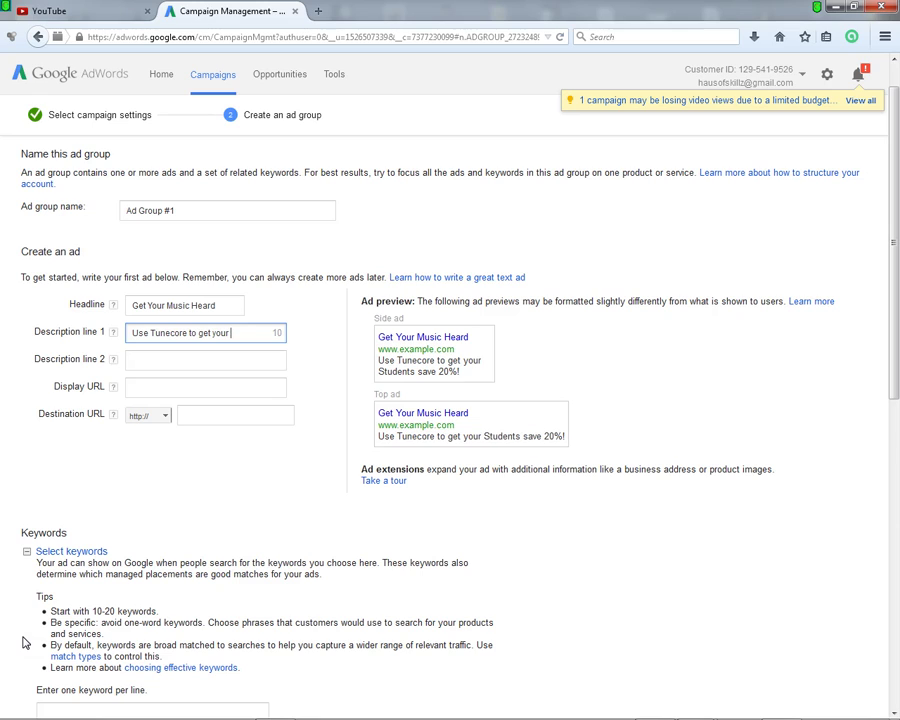
text(music)
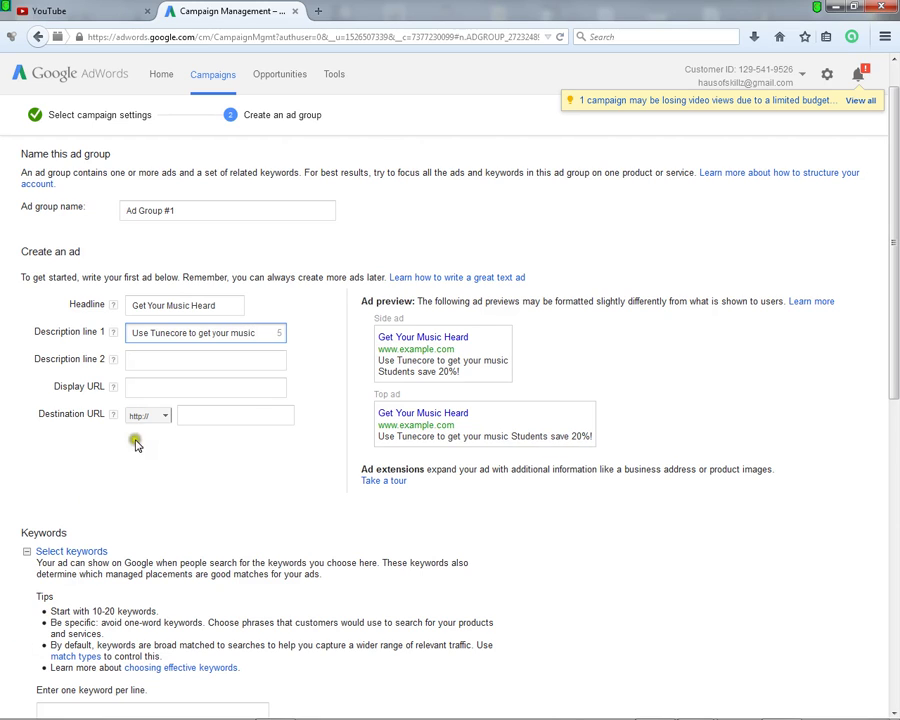
- Fill in the ad's second description line with "Heard on Itunes,Spotiy and others"
click(177, 358)
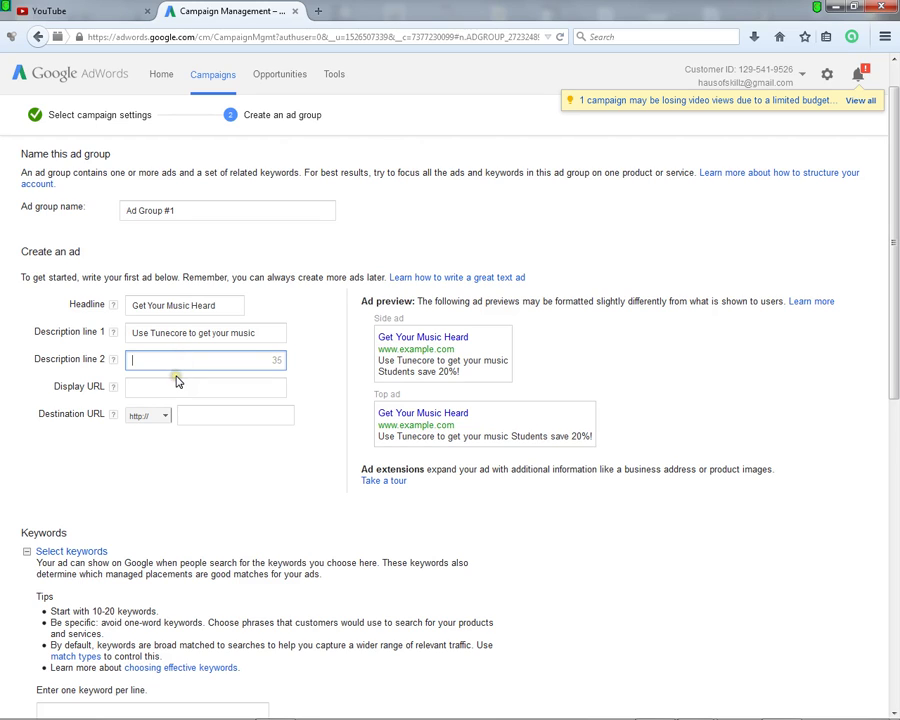
text(Heard )
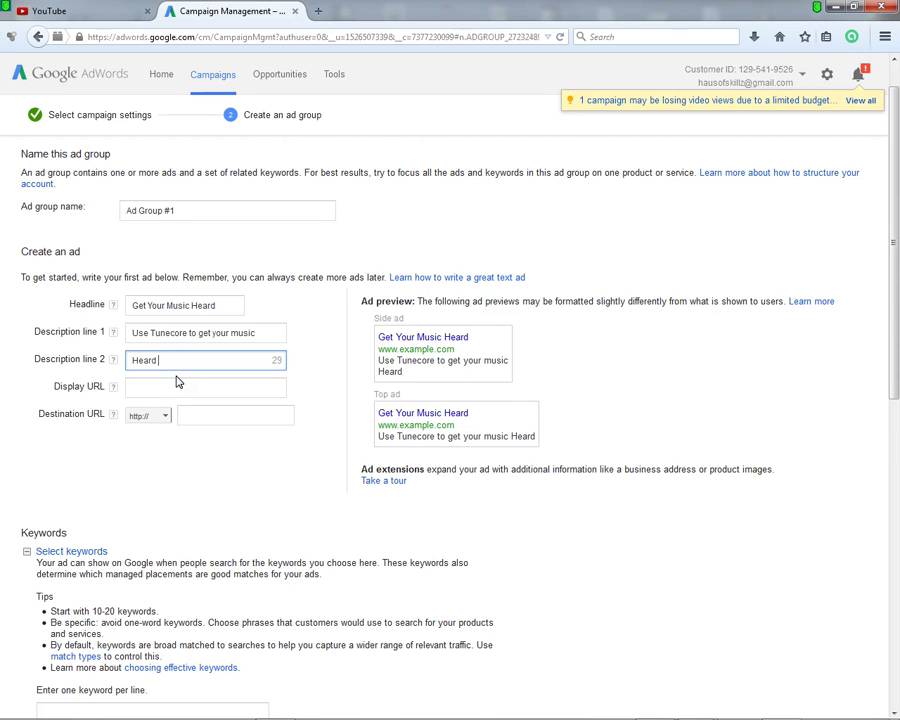
text(on Itunes)
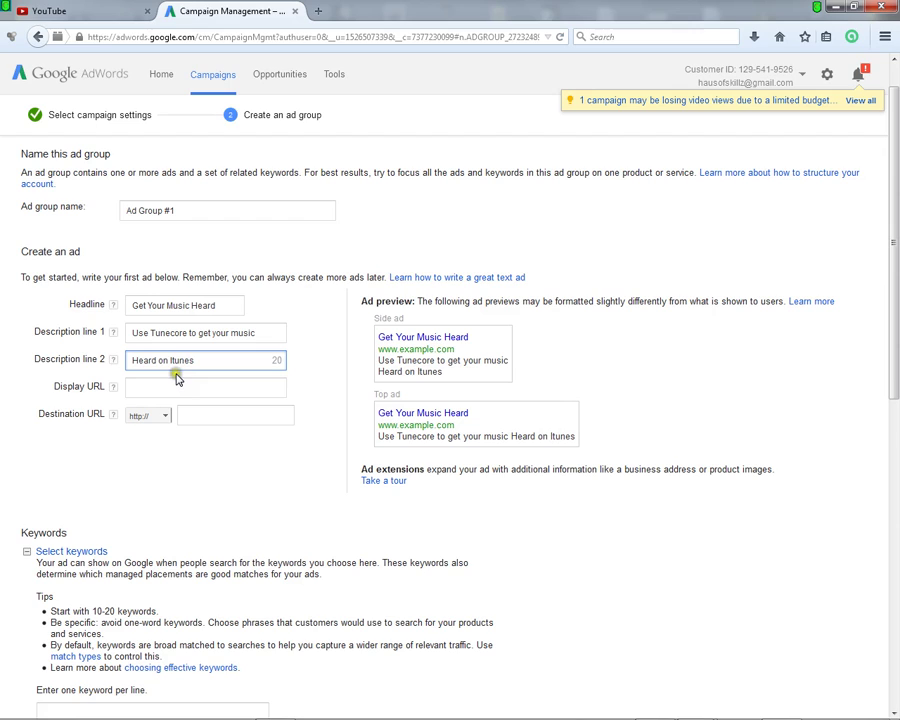
text(,Spoti)
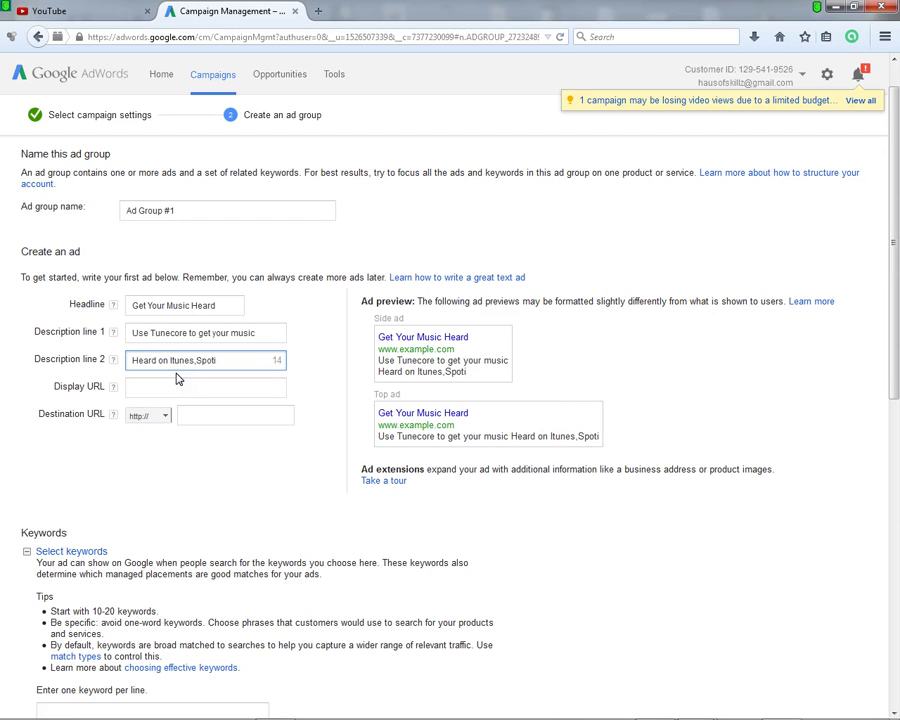
text(fy and )
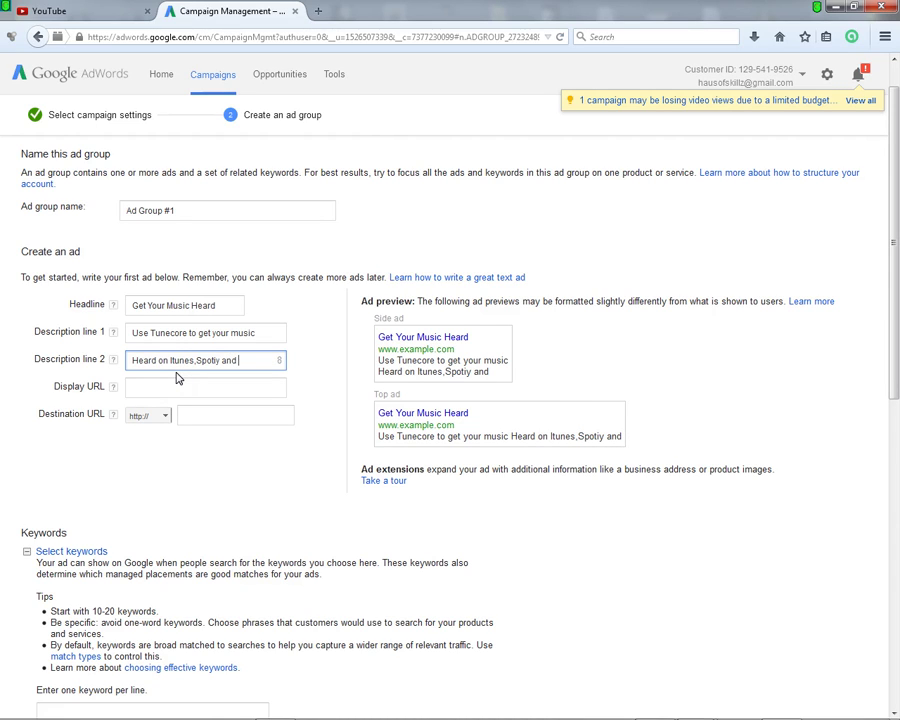
text(others)
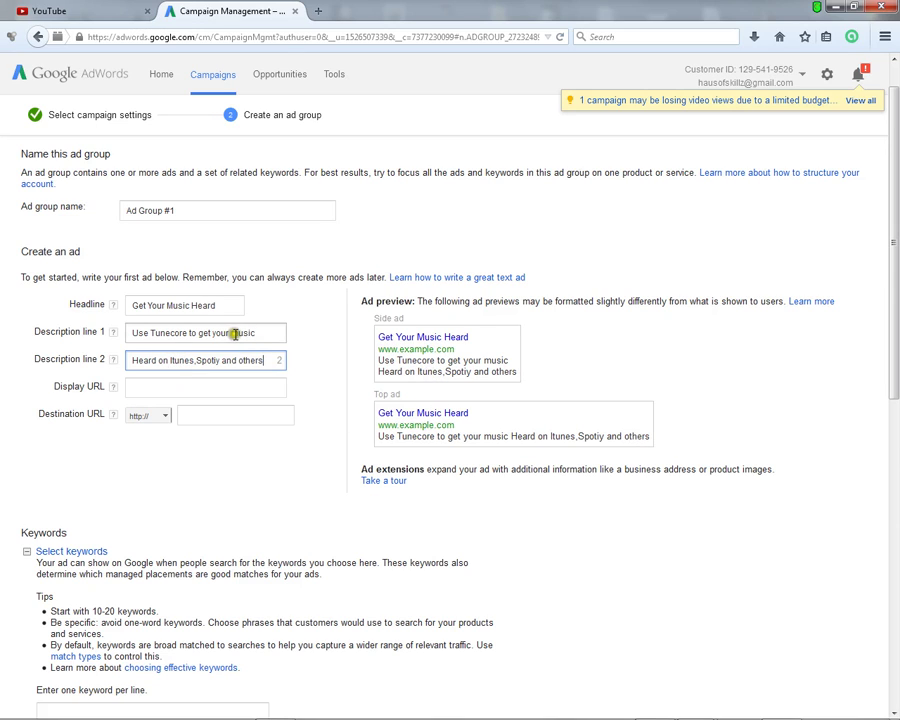
- Open tunecore.com in a new browser tab to get the address for the ad's destination URL
click(203, 387)
click(211, 413)
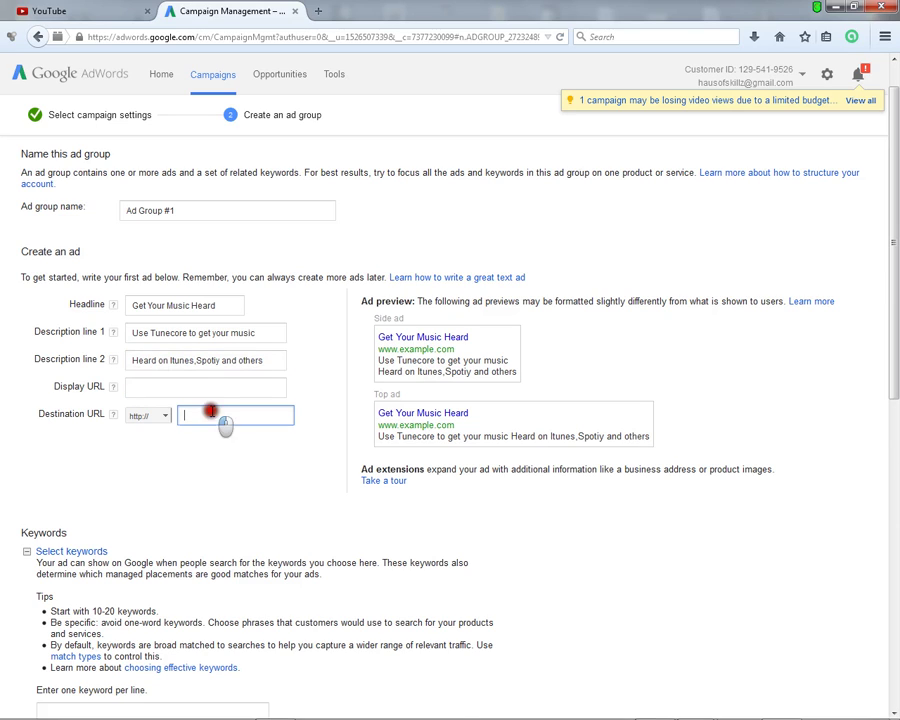
click(213, 415)
click(322, 12)
click(322, 12)
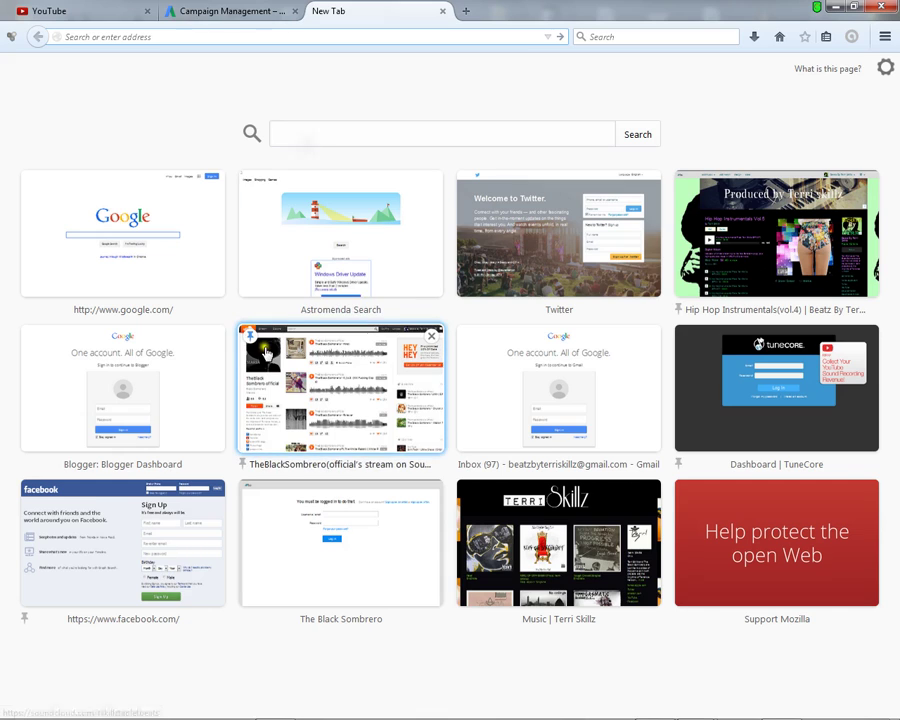
text(tunecore.com)
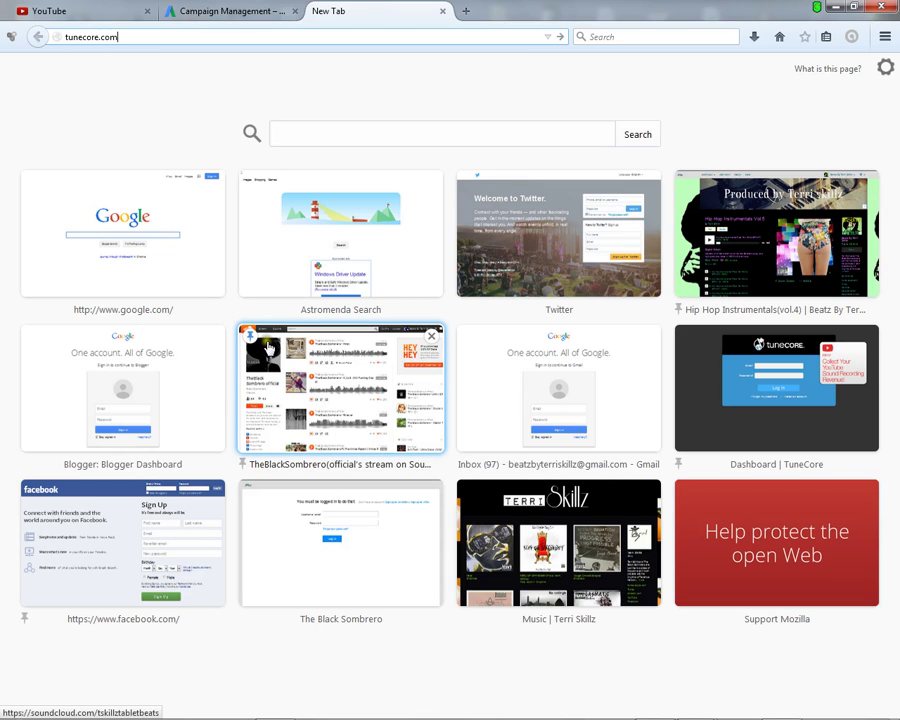
key(Return)
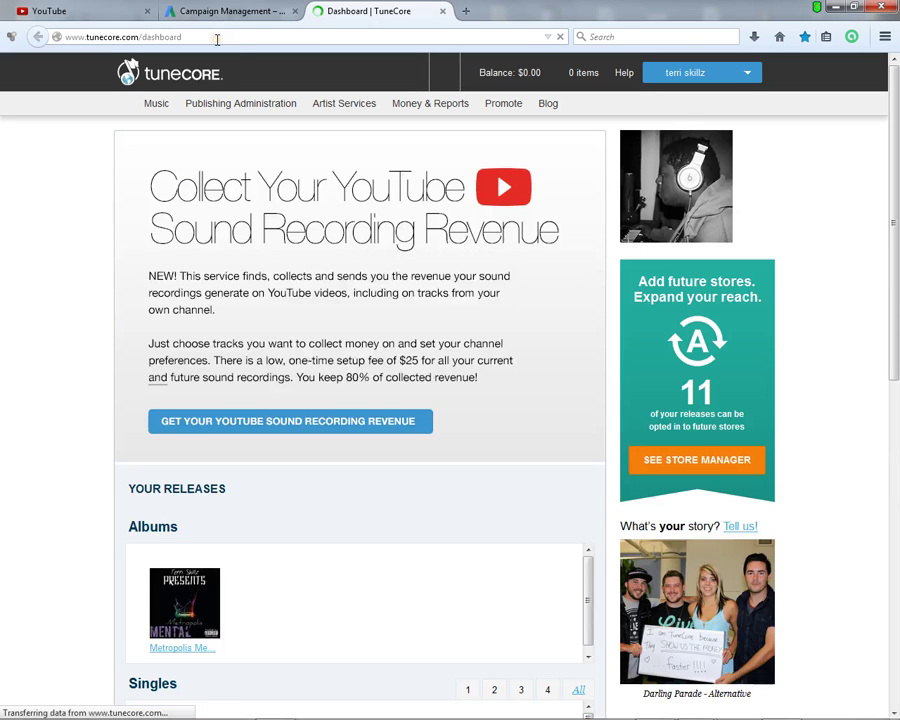
- Log out of the TuneCore account to reach the site's public home page
click(216, 37)
click(698, 77)
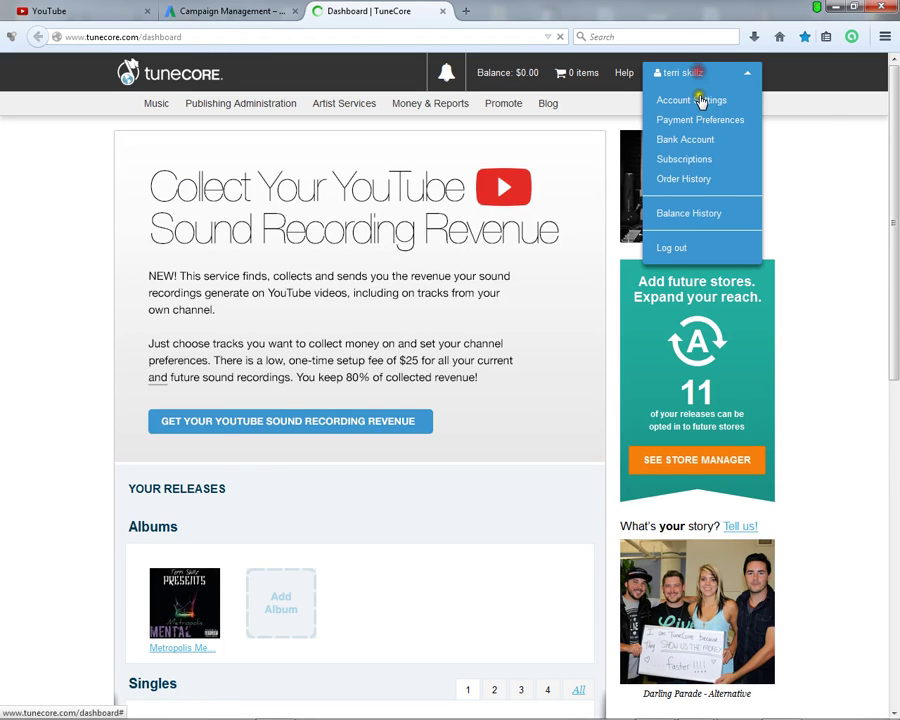
click(676, 249)
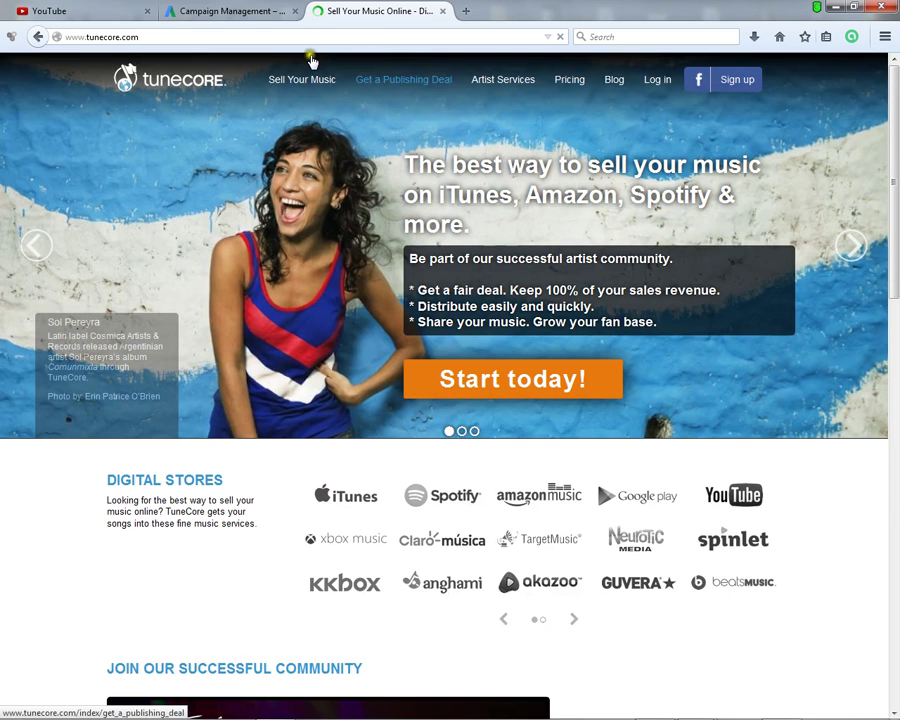
click(120, 36)
right_click(120, 37)
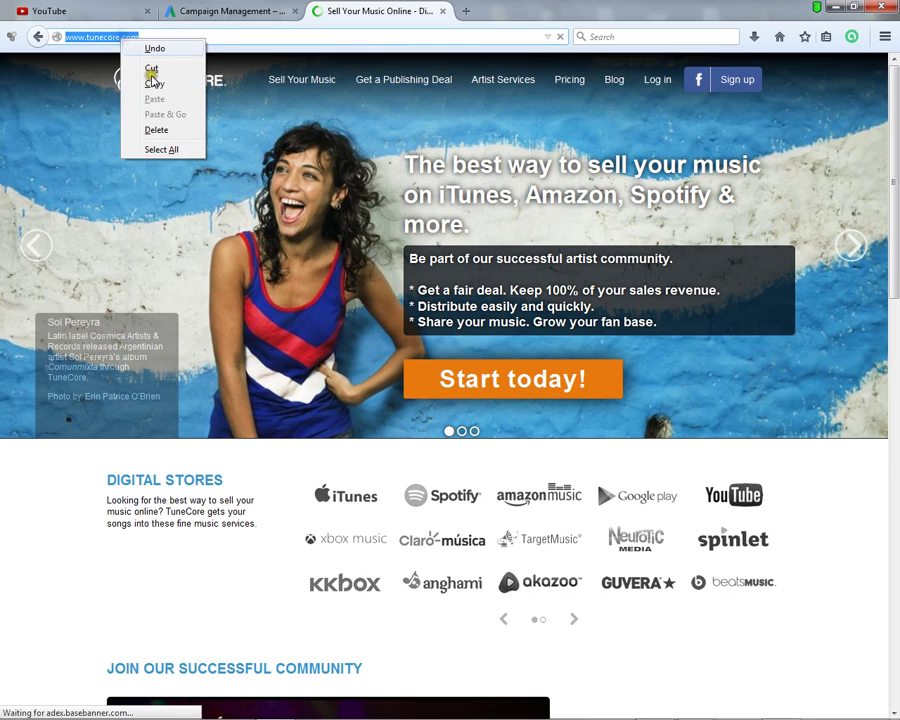
click(154, 83)
right_click(130, 38)
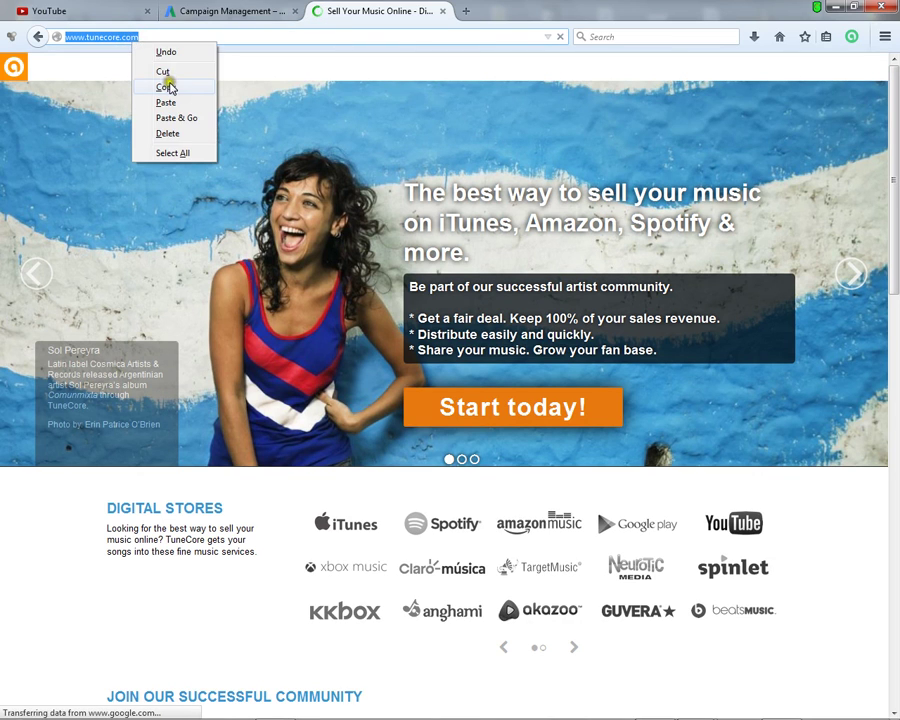
click(166, 86)
click(200, 12)
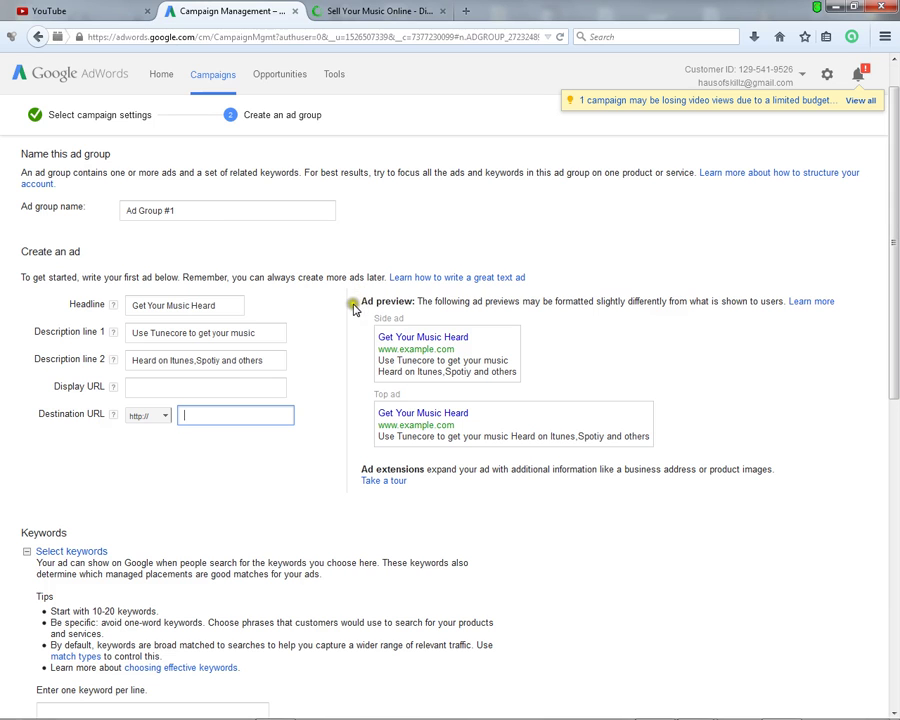
right_click(225, 412)
click(262, 478)
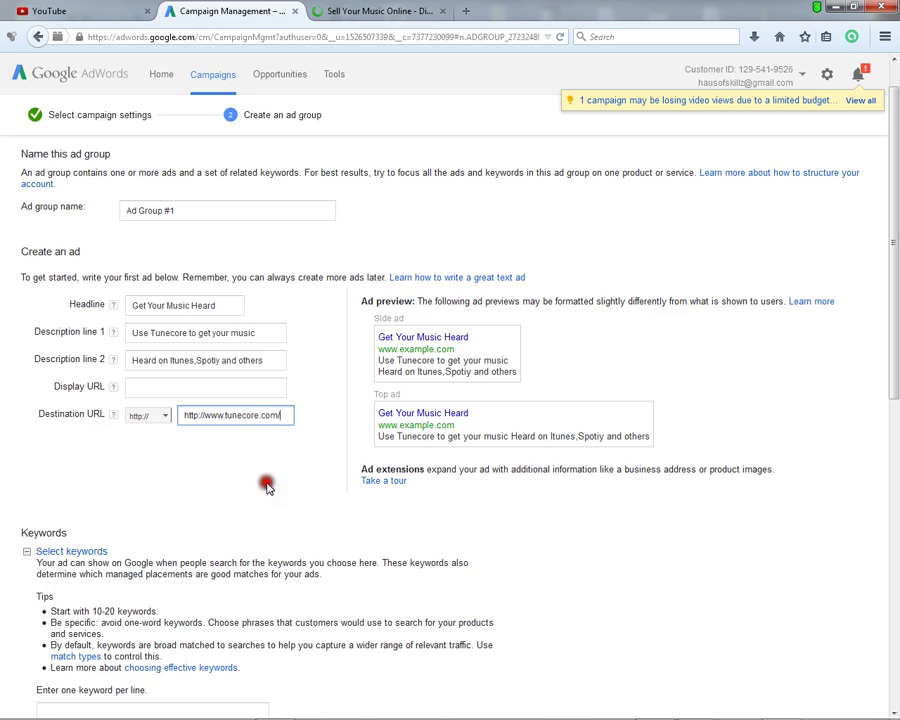
click(248, 388)
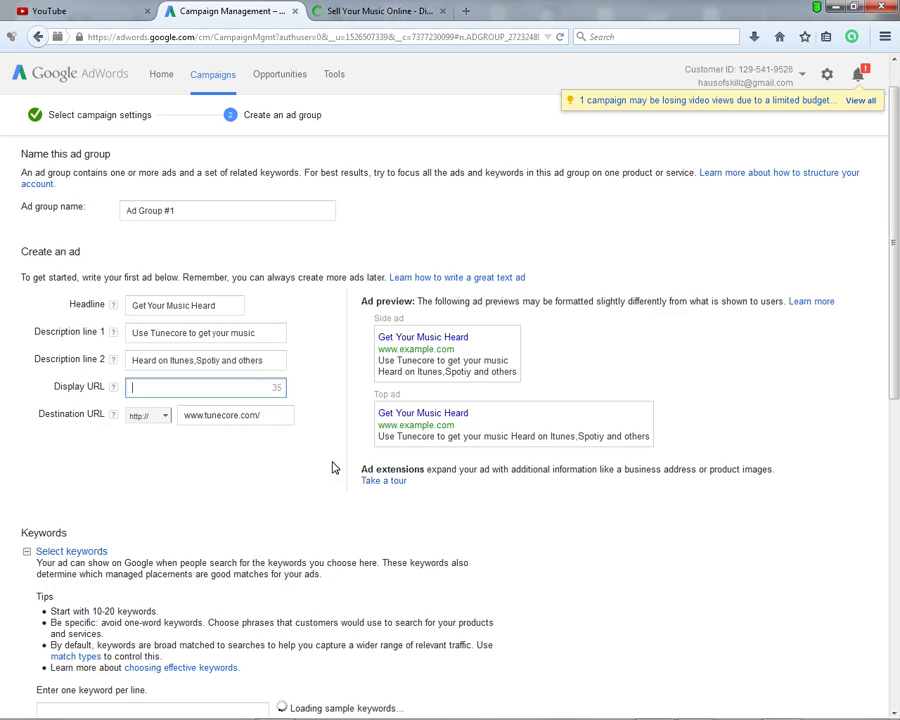
text(ww.)
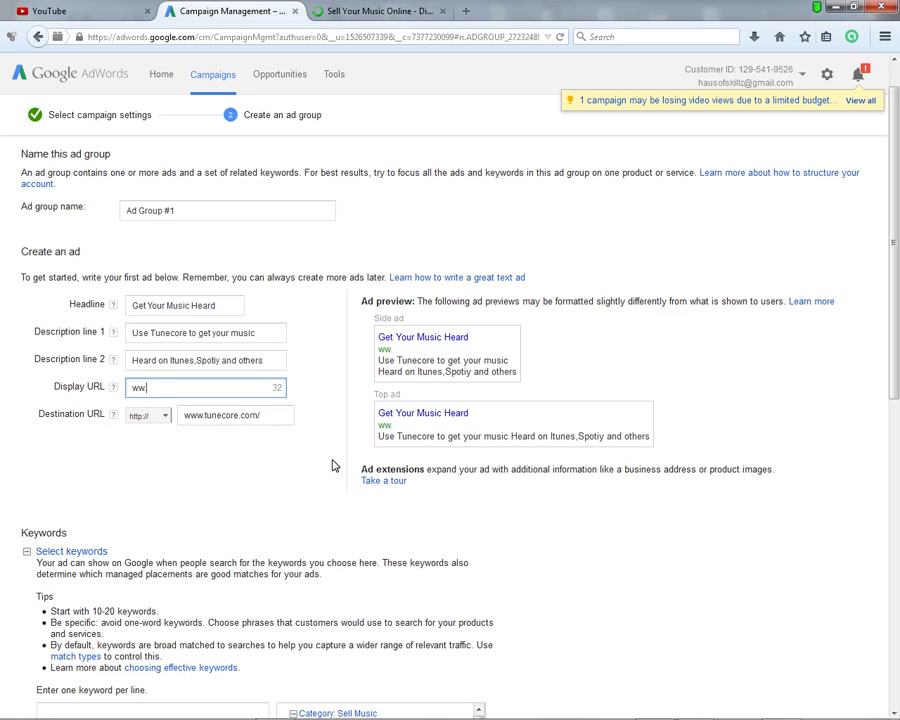
key(BackSpace)
text(w.tunecore.com)
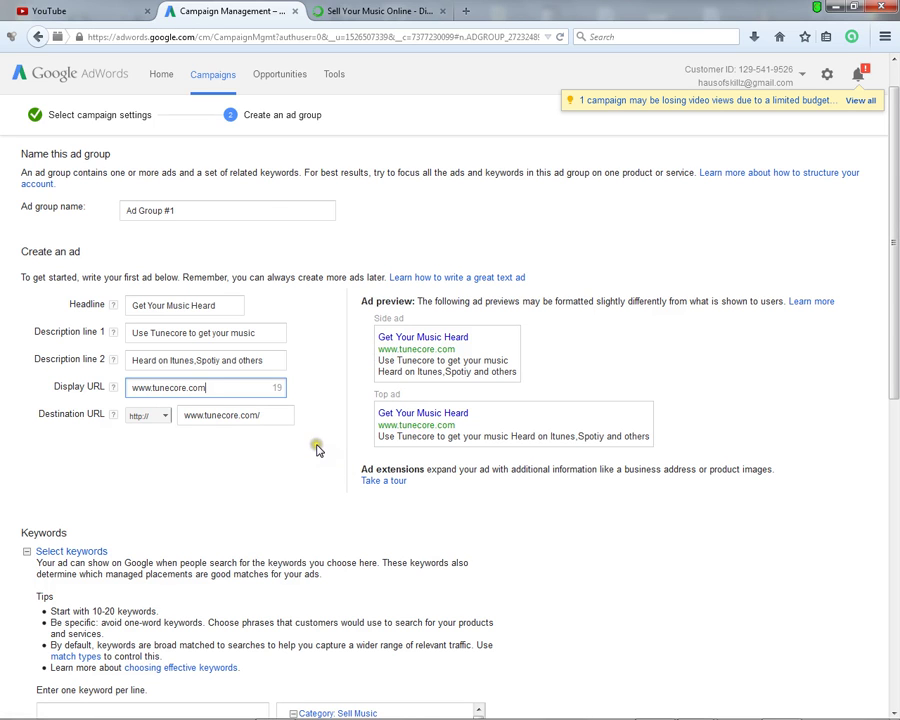
scroll(315, 447, down, 3)
scroll(284, 392, up, 4)
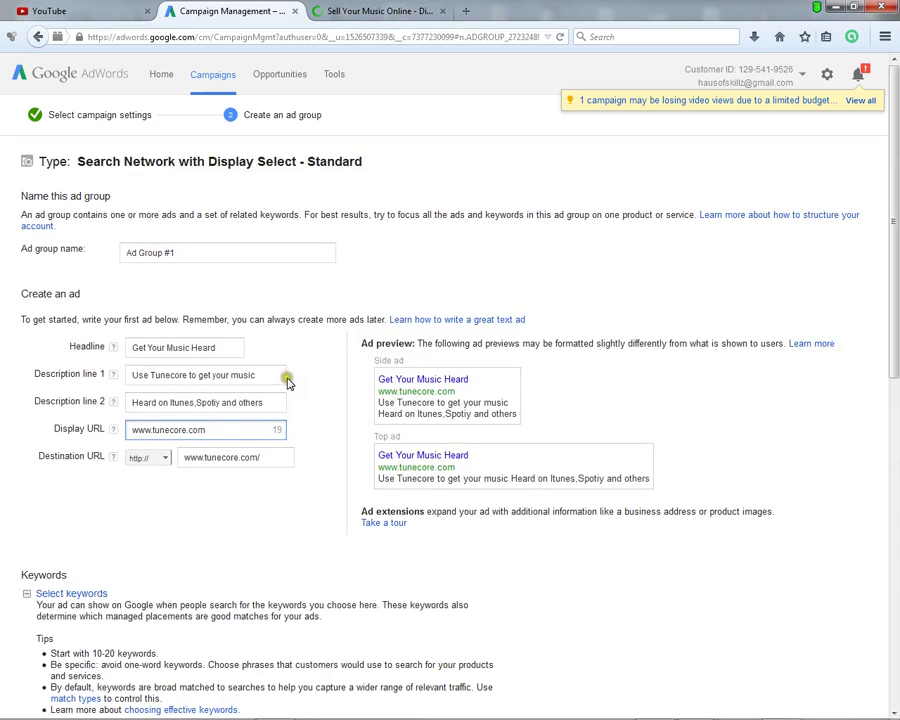
- Add the suggested keywords "sell my music", "sell your music online", "sell your music", "sell my music online", "sell music online" and "selling your music online"
scroll(285, 376, down, 8)
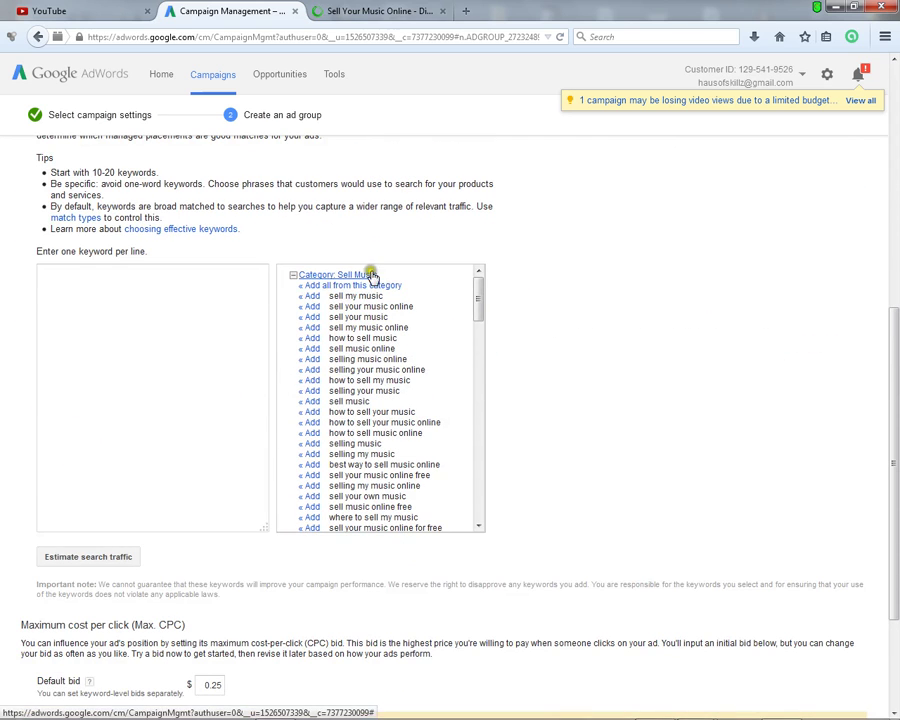
mouse_move(476, 293)
mouse_down()
mouse_move(474, 422)
mouse_move(471, 270)
mouse_move(471, 280)
mouse_up()
scroll(471, 278, up, 2)
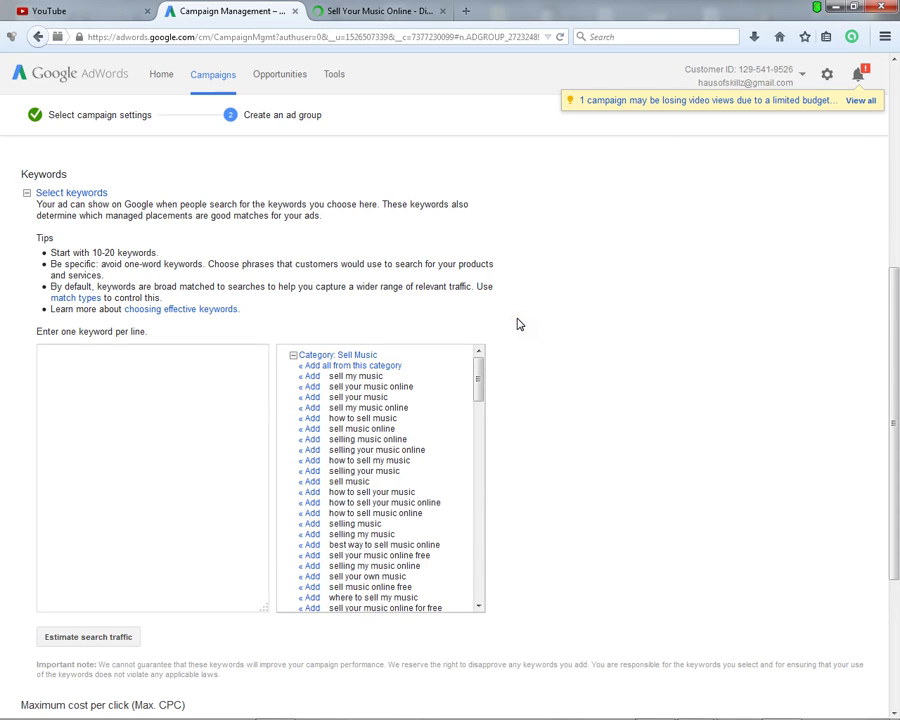
click(314, 378)
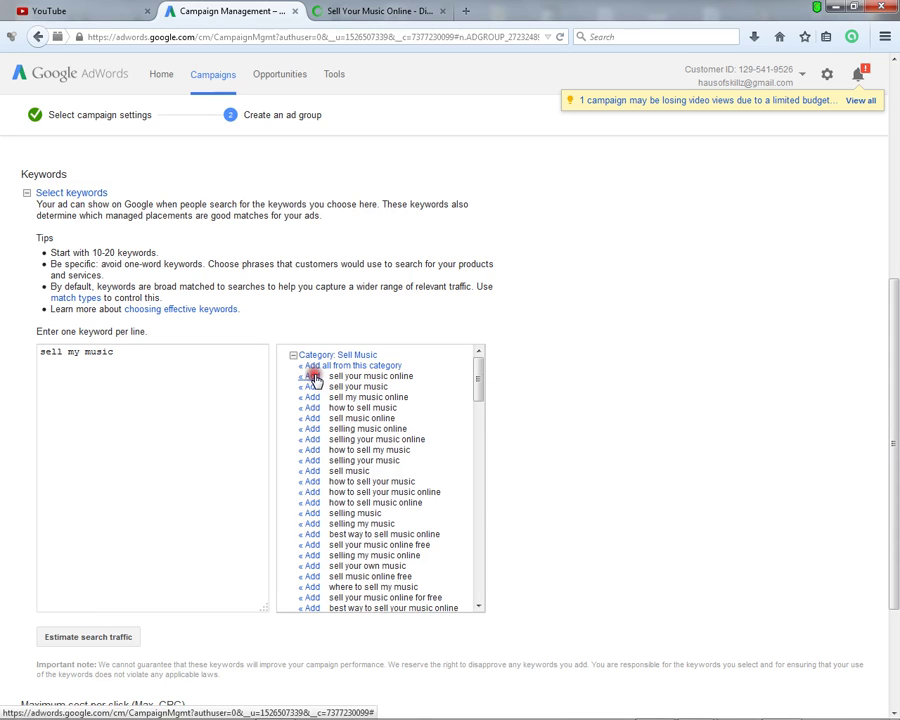
click(314, 378)
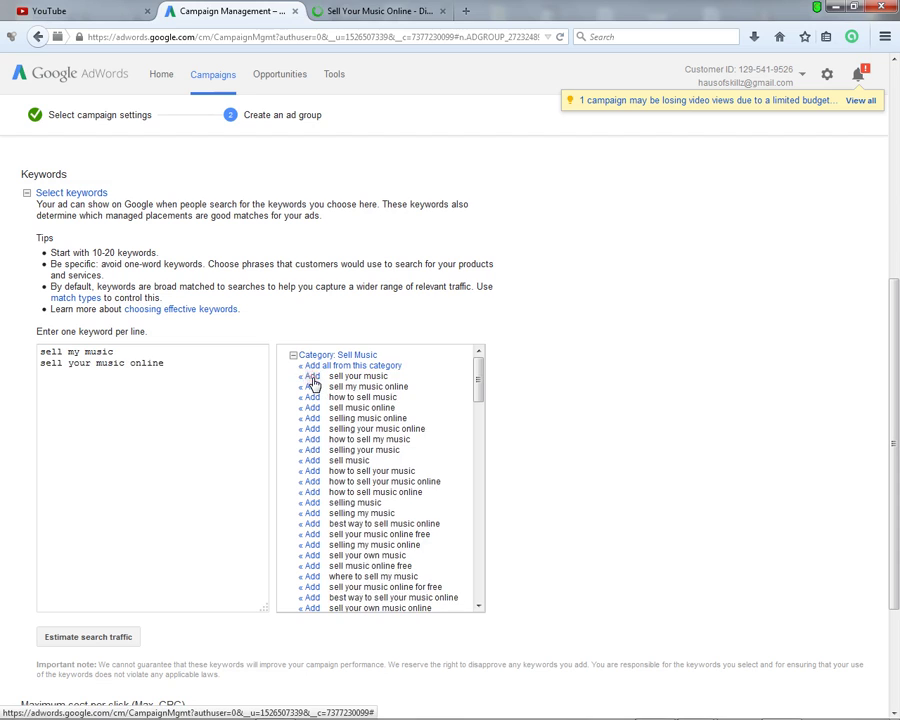
click(314, 378)
click(314, 378)
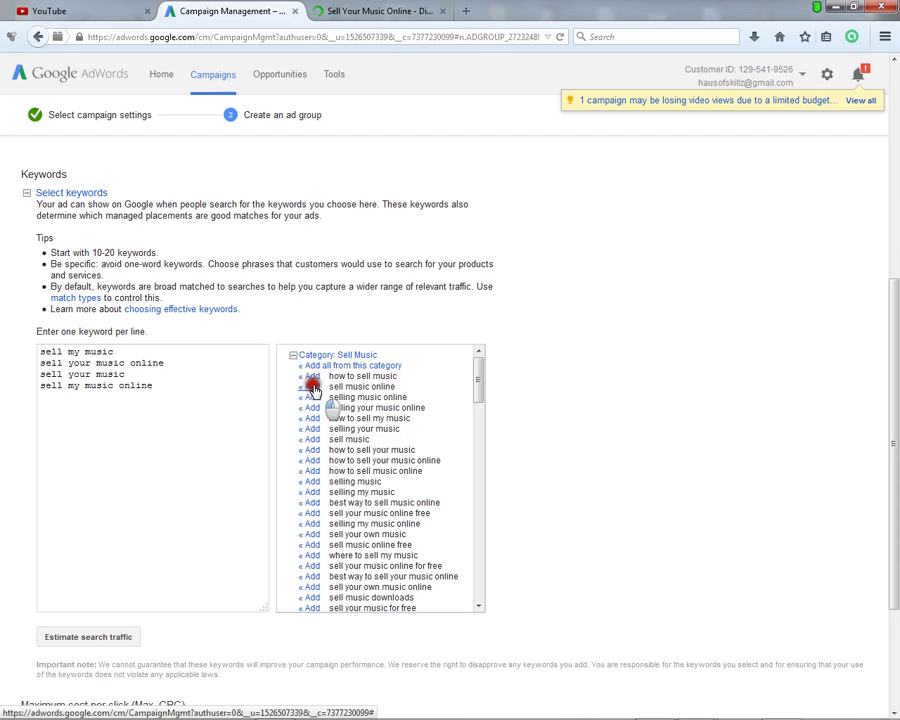
click(313, 387)
click(313, 397)
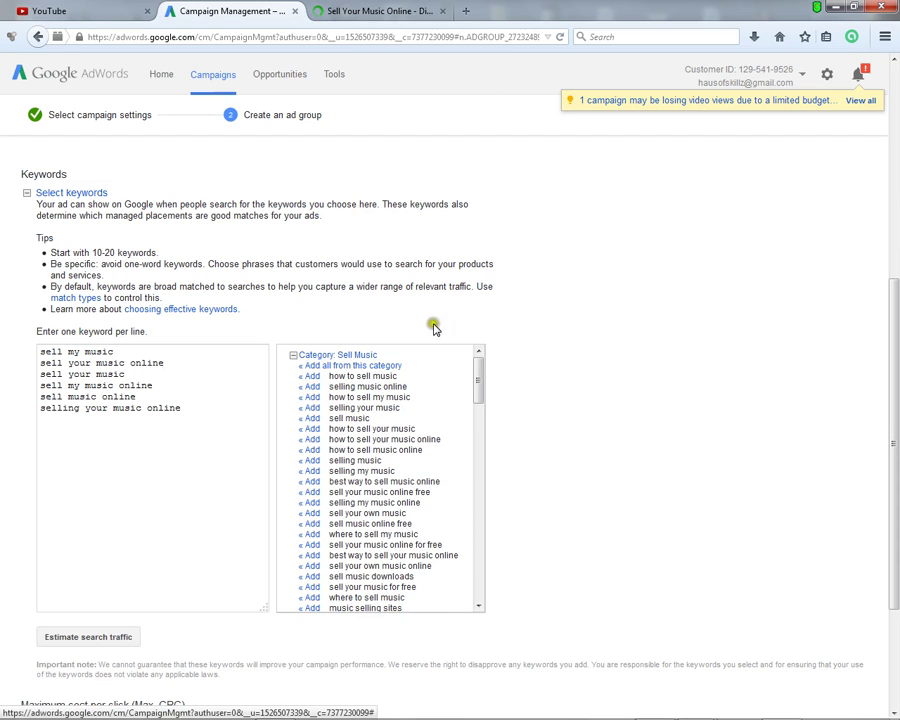
- Estimate the search traffic for the selected keywords and review the daily cost, clicks and average CPC
scroll(451, 324, down, 2)
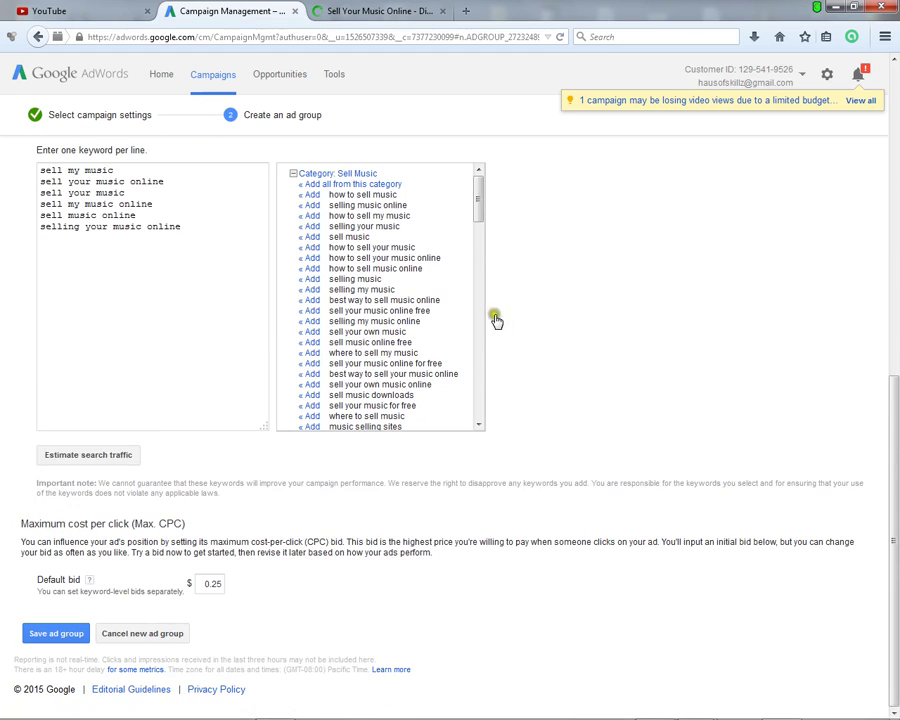
click(108, 458)
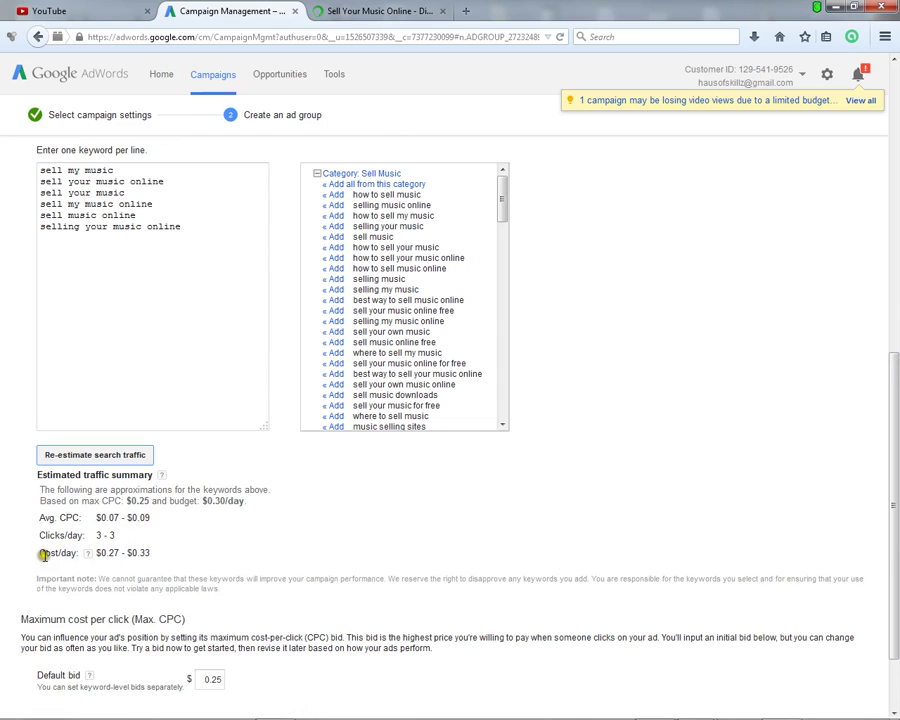
drag(40, 554, 185, 551)
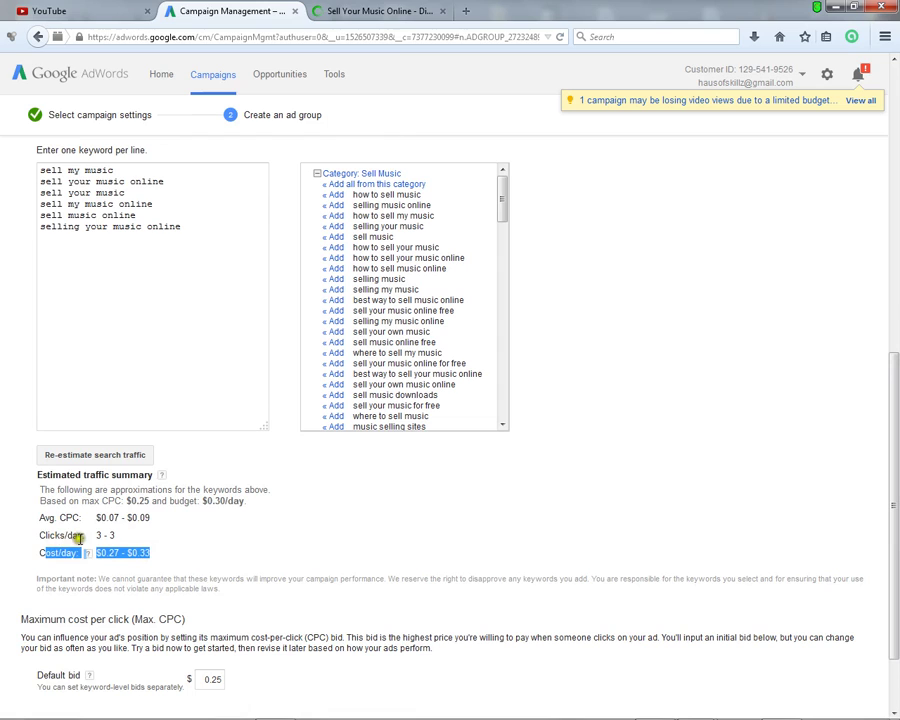
drag(90, 535, 185, 517)
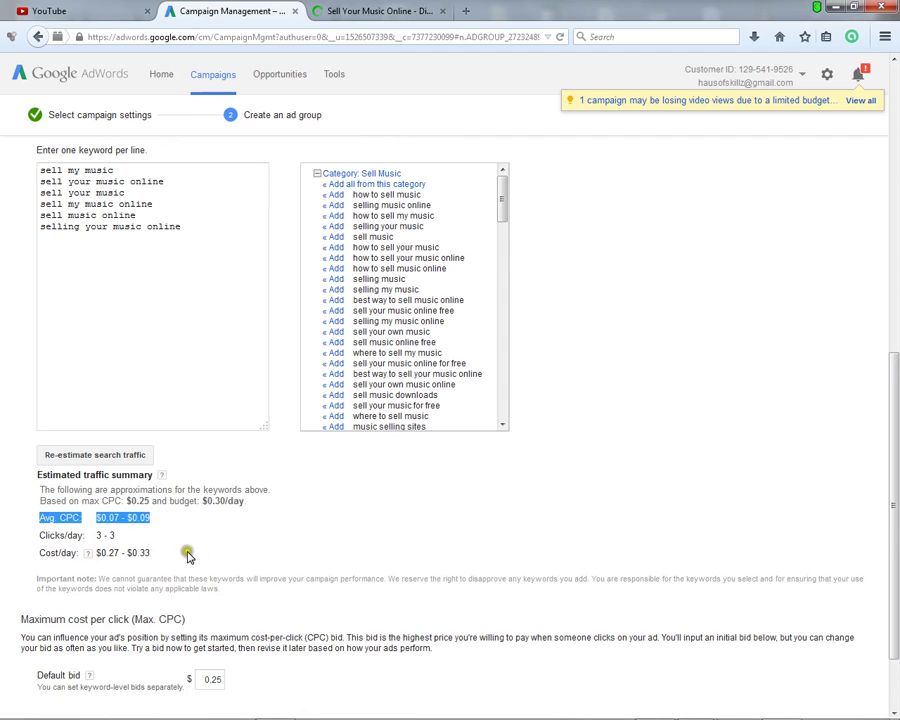
scroll(187, 545, down, 2)
scroll(245, 490, up, 3)
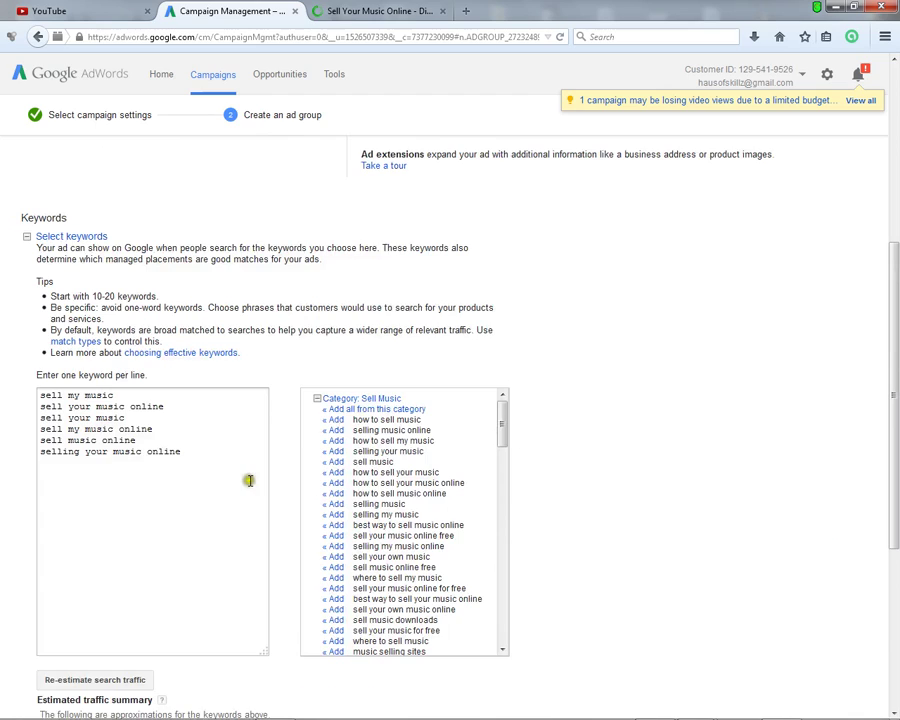
- Save the ad group and look over the status of its keywords
scroll(269, 440, down, 3)
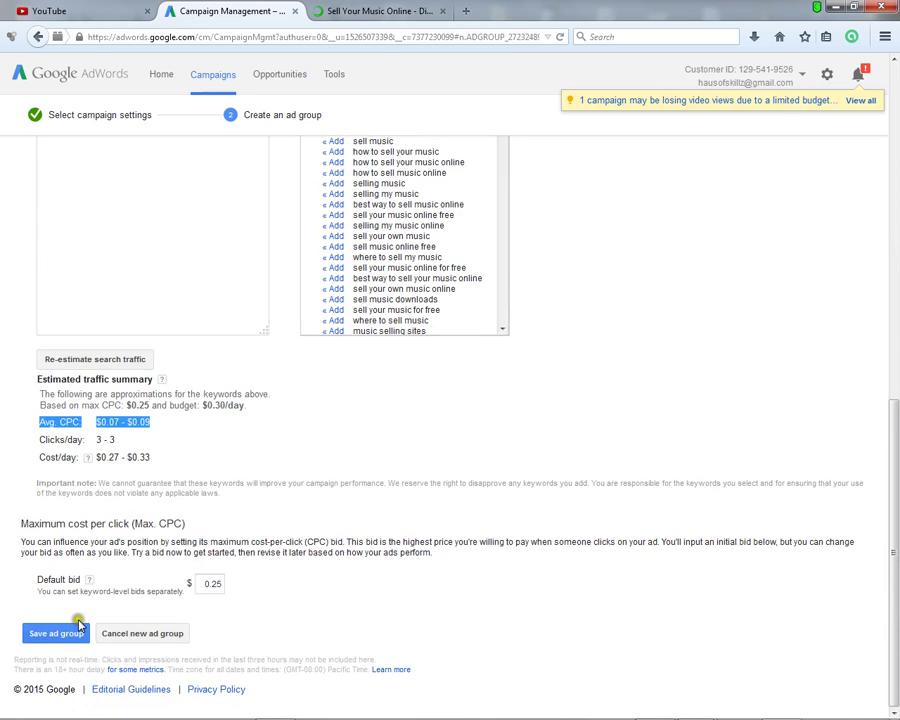
click(57, 634)
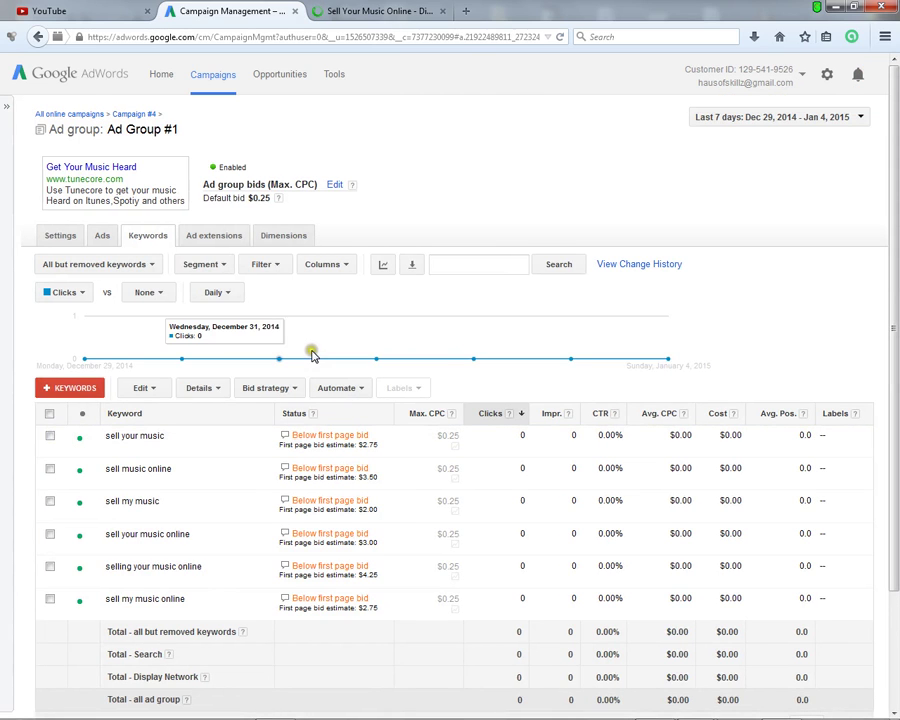
scroll(200, 376, down, 3)
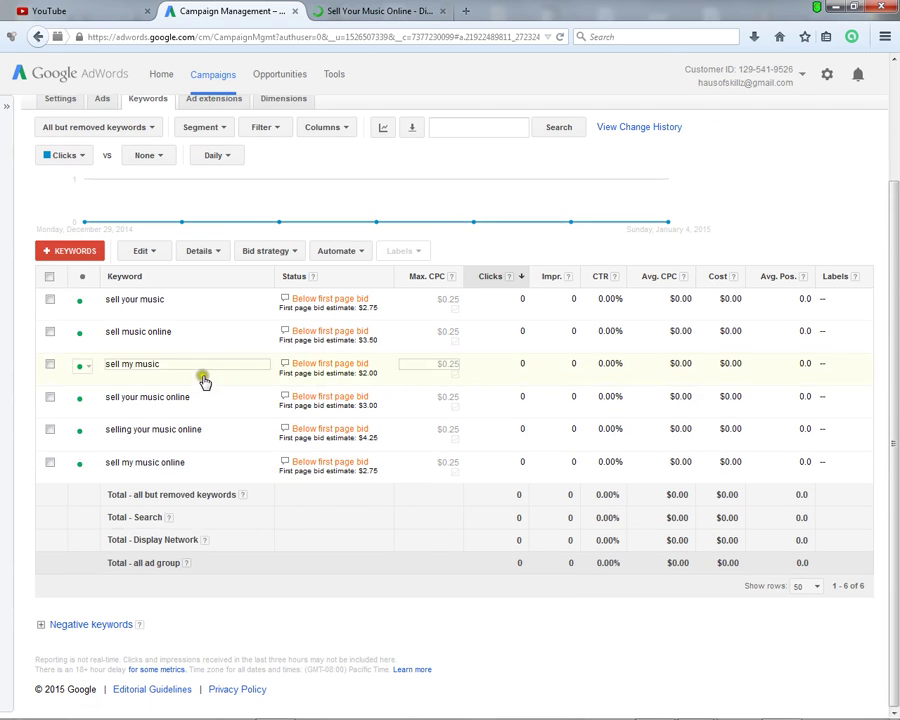
scroll(305, 415, up, 3)
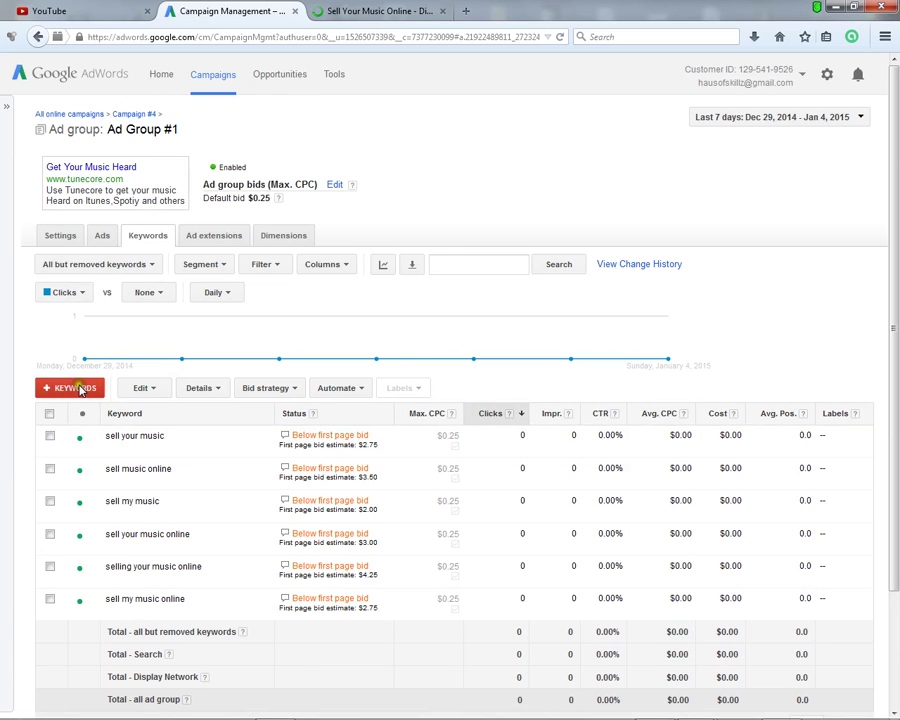
- Check the bulk edit options for enabling or pausing keywords, and look over the ad group's whole keyword table
click(133, 389)
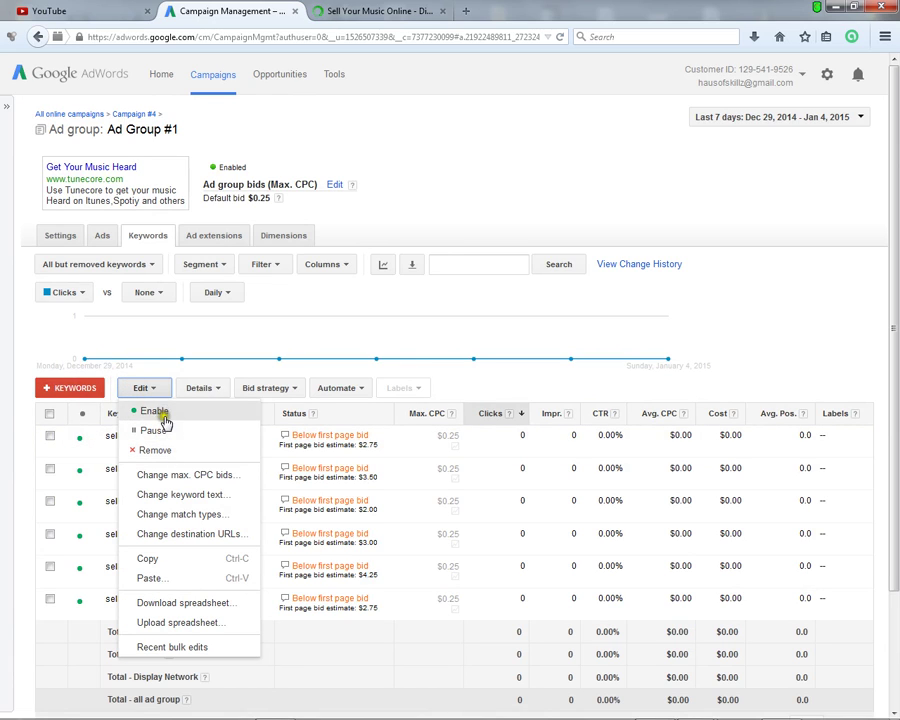
click(170, 434)
click(574, 318)
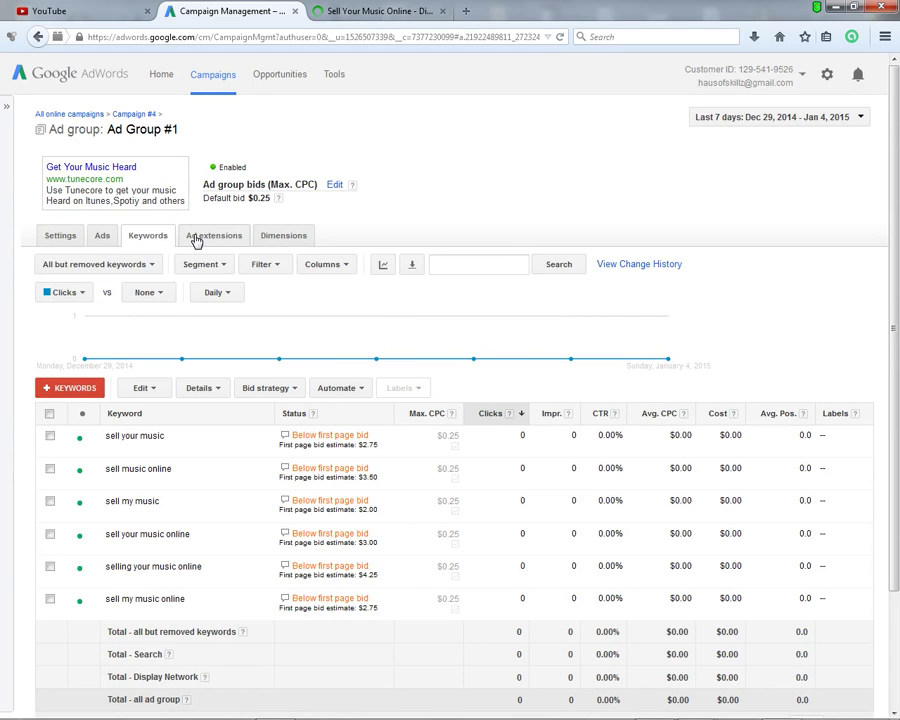
scroll(244, 242, down, 3)
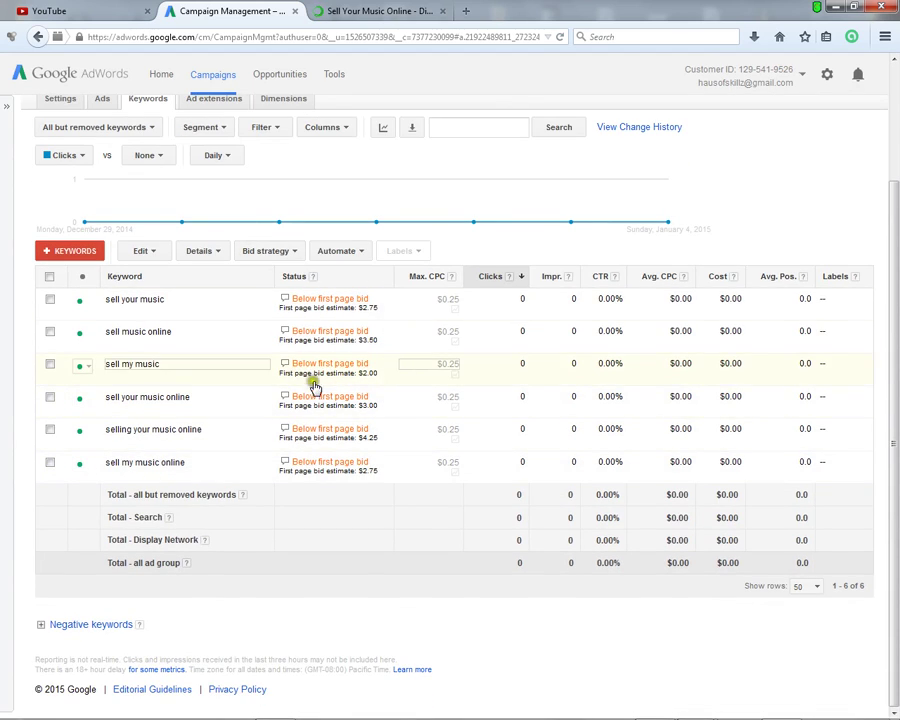
scroll(323, 318, up, 3)
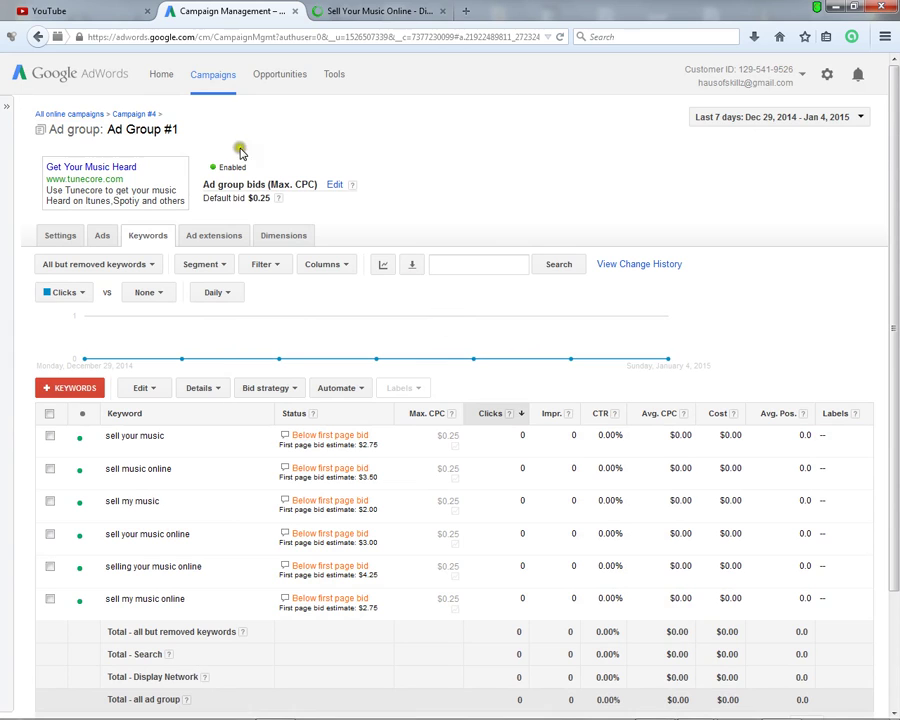
- Test the "Get Your Music Heard" headline link in the ad preview, checking the Tunecore landing page before returning to the ad group
click(103, 169)
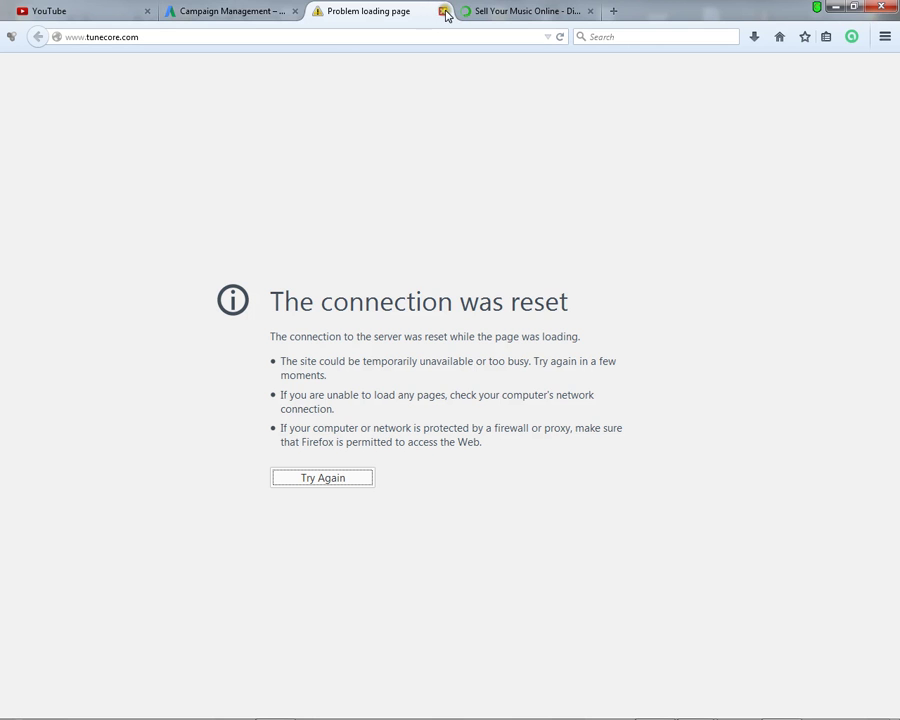
click(444, 12)
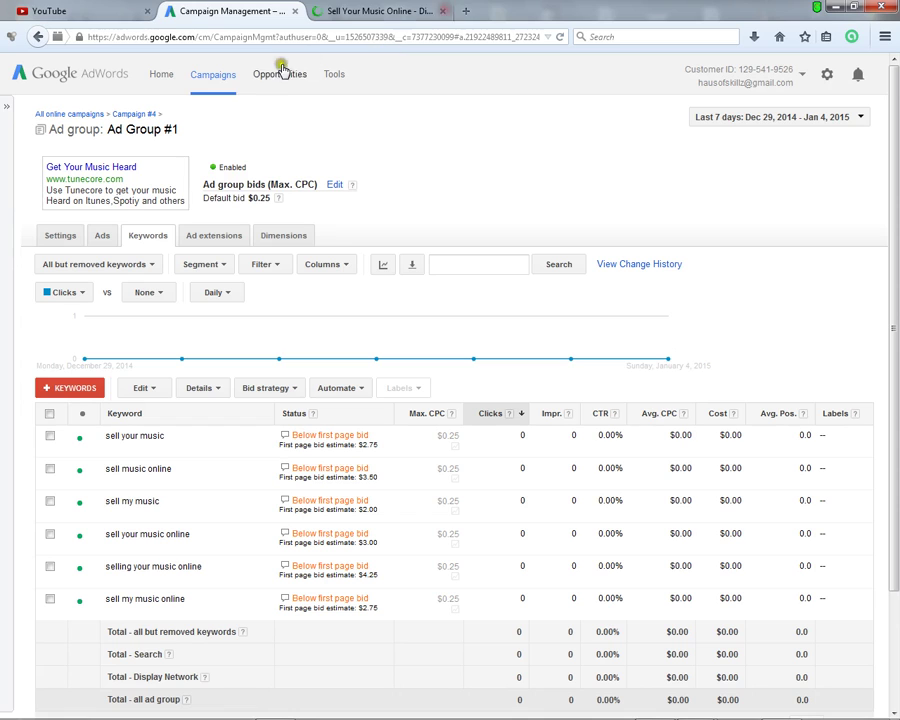
click(122, 170)
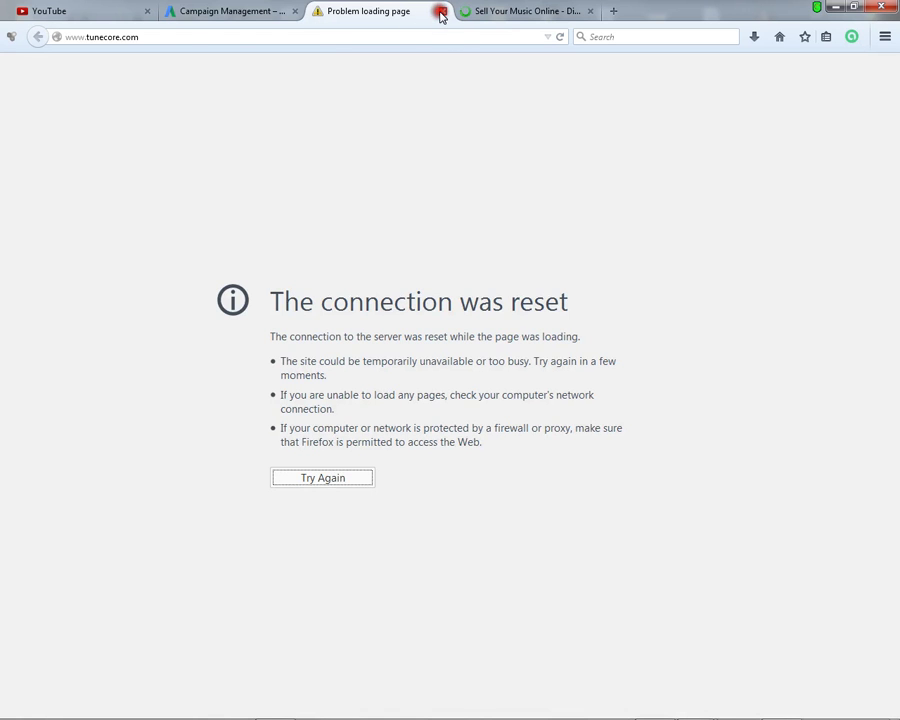
click(441, 13)
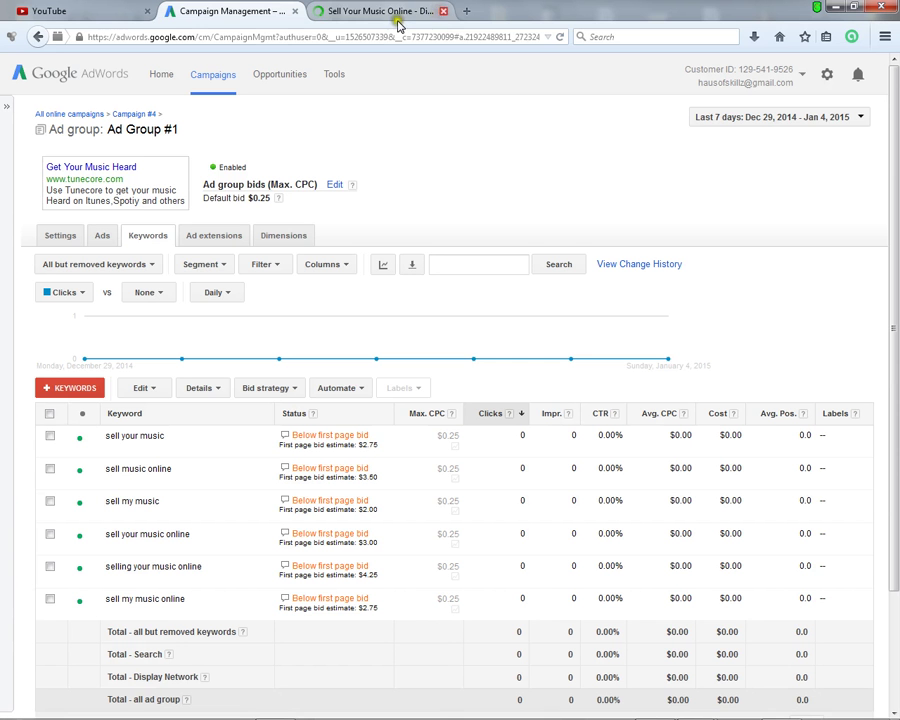
click(113, 168)
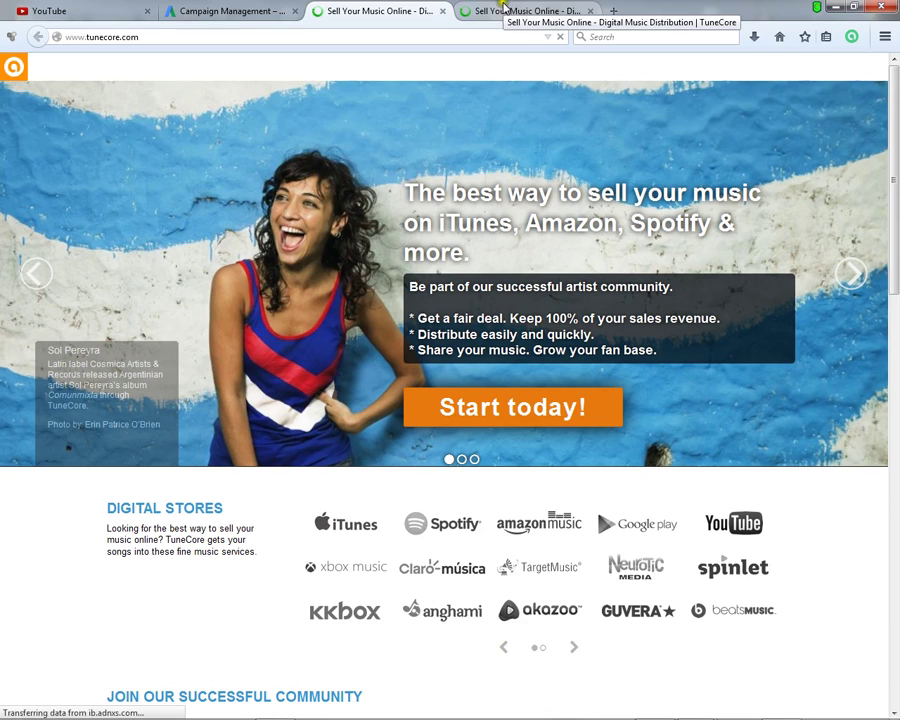
click(505, 6)
click(268, 8)
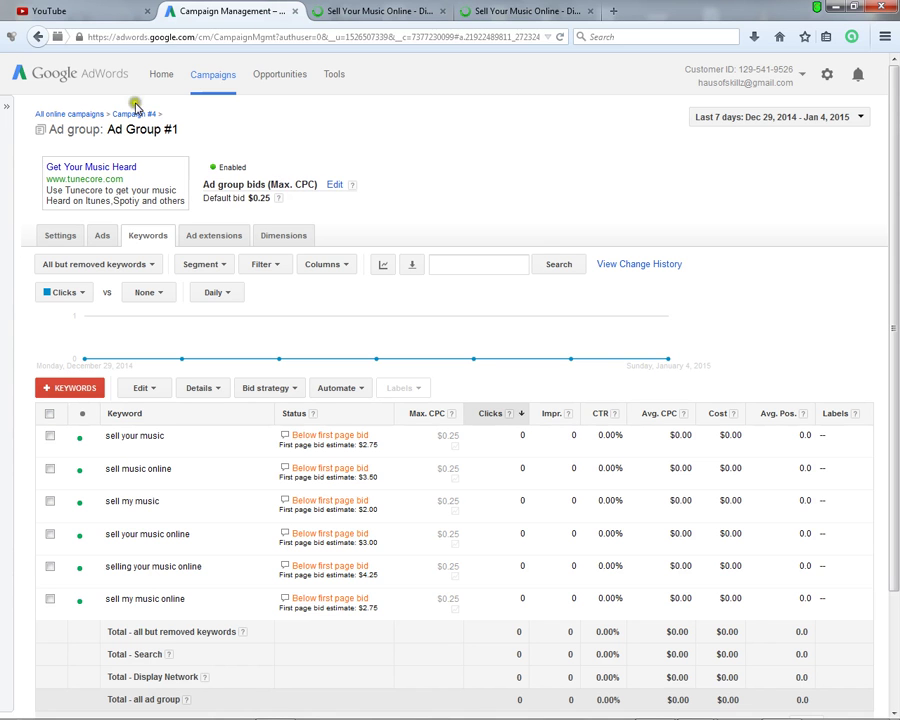
click(119, 10)
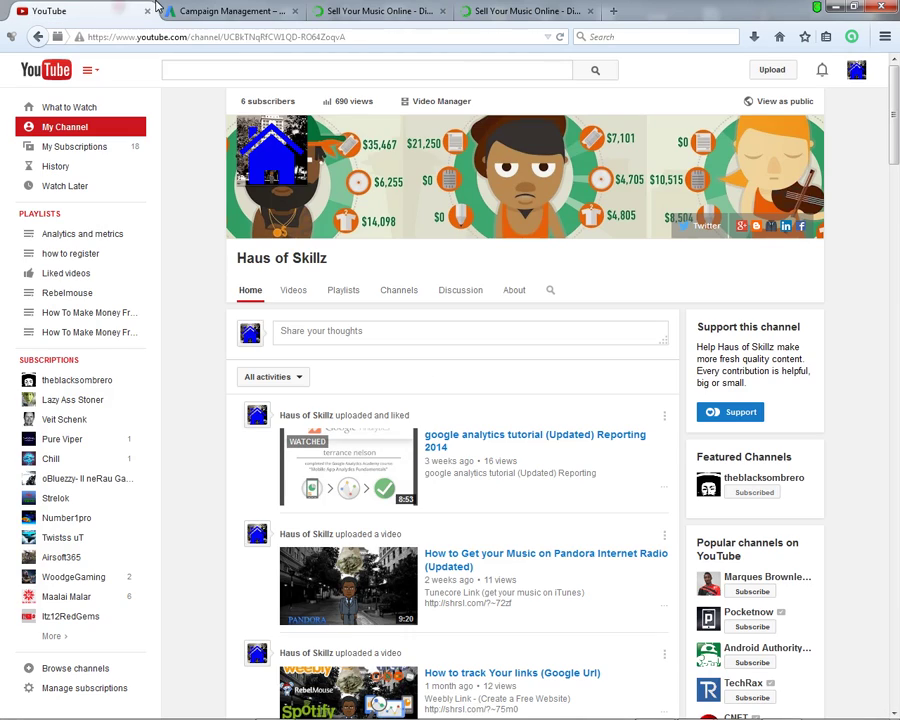
click(237, 12)
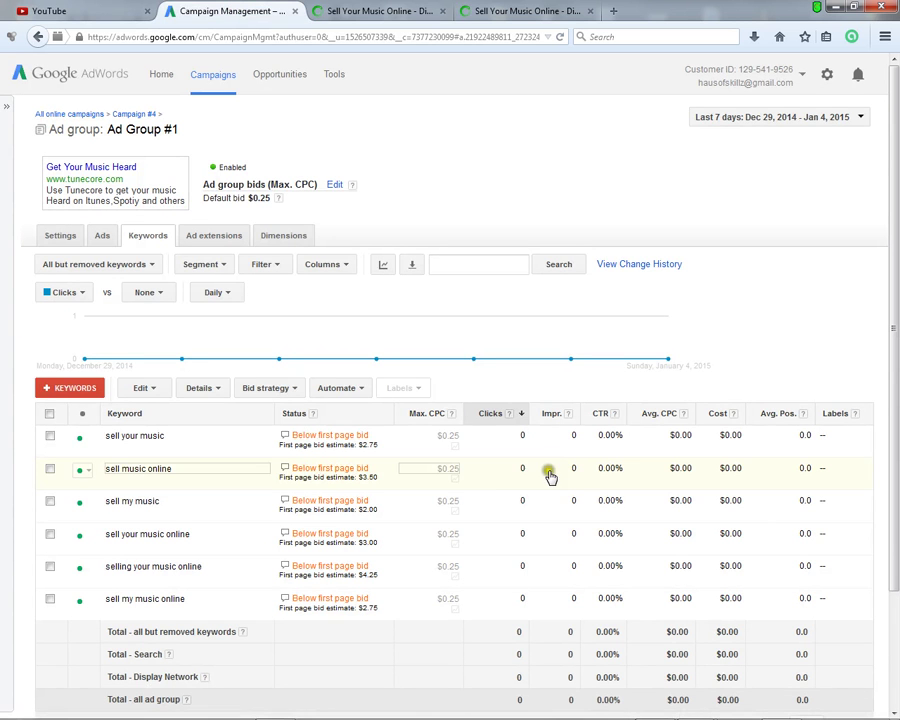
mouse_move(706, 716)
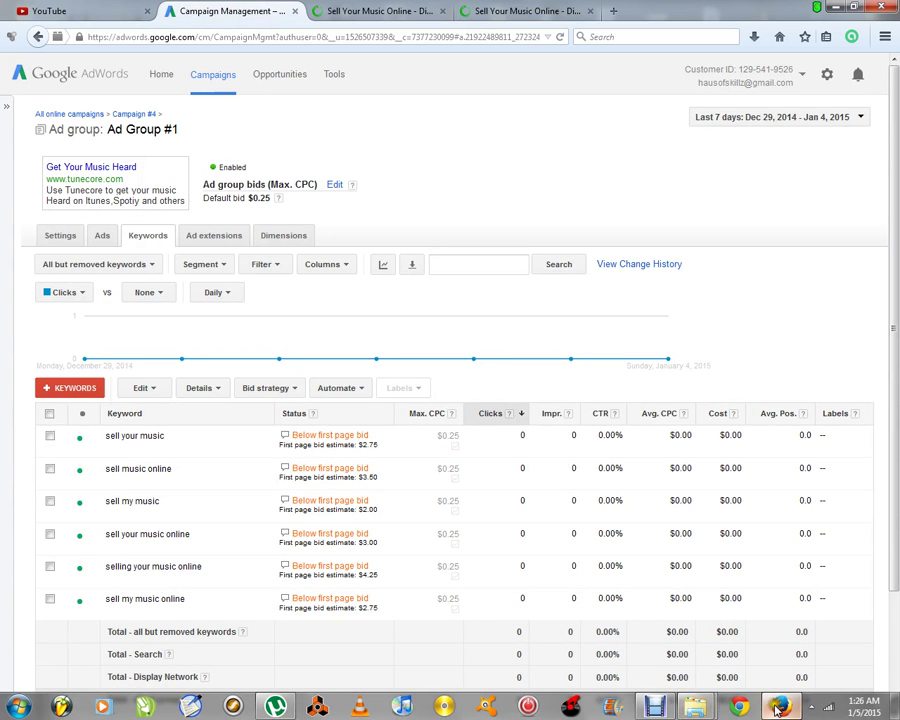